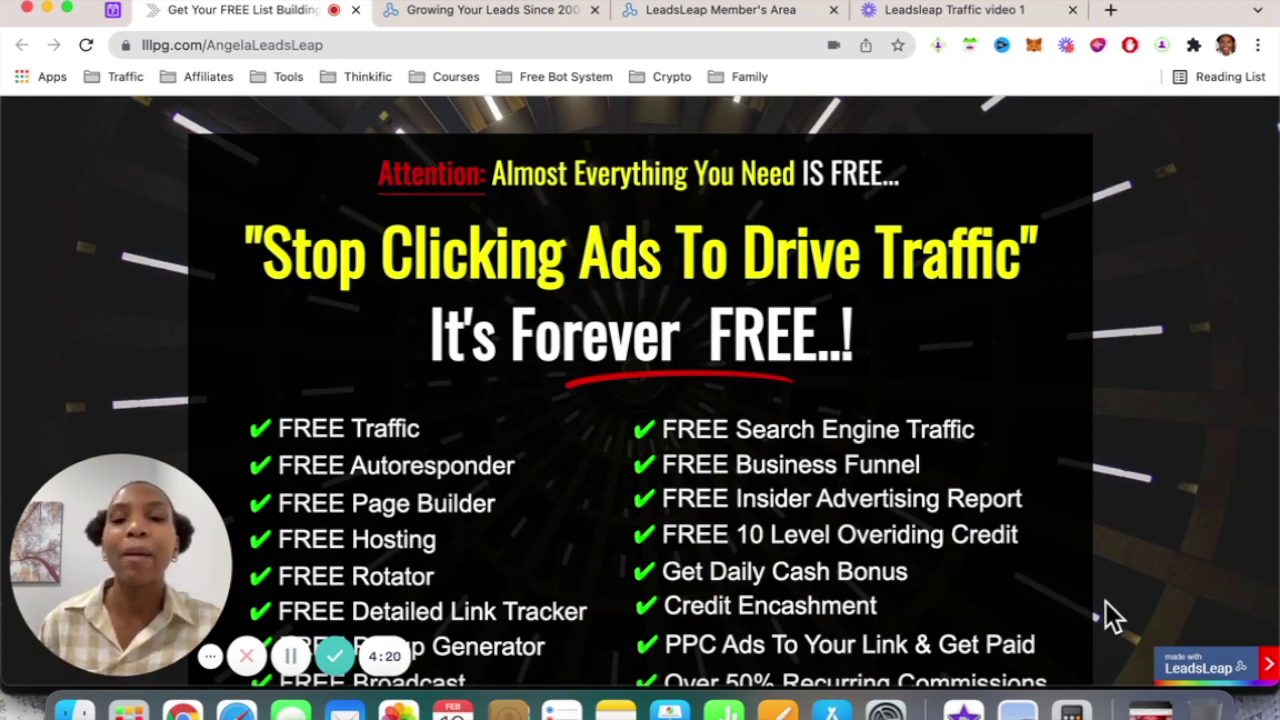
- Switch to the 'Growing Your Leads' preview and read Free Traffic sections 1–2 through '3. Get Search Engine Traffic'
click(531, 9)
scroll(878, 432, down, 5)
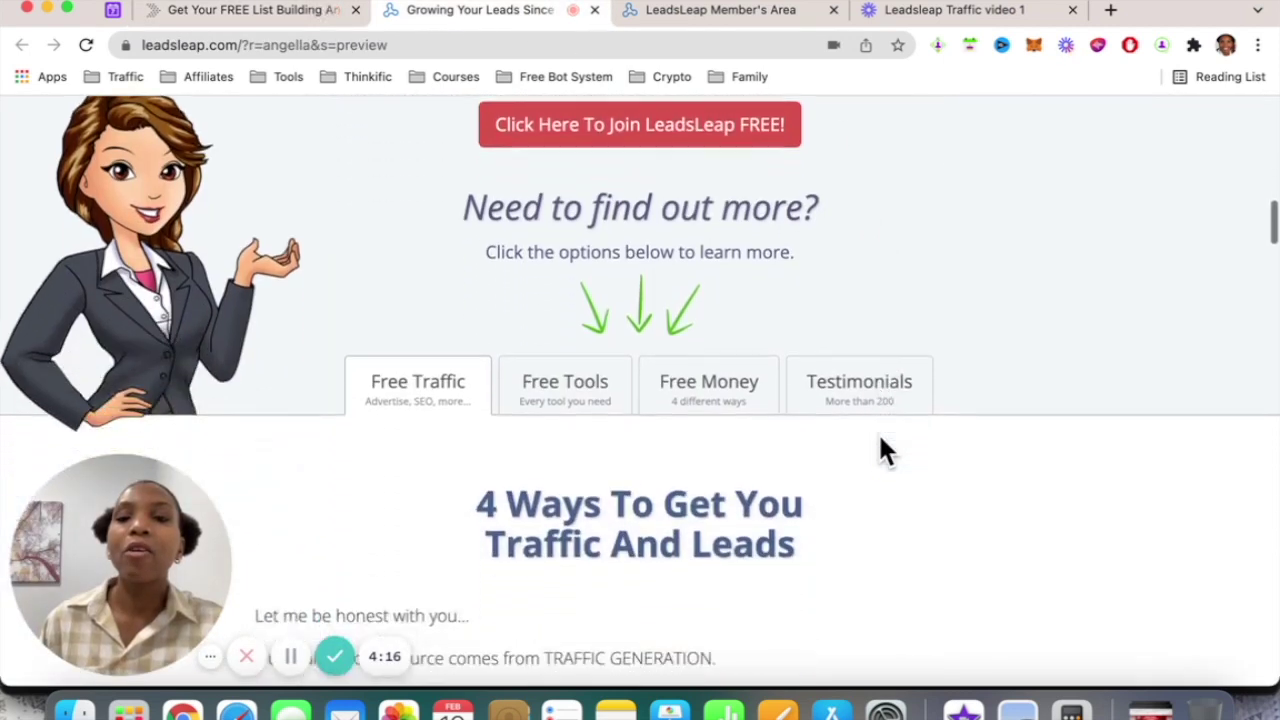
scroll(880, 438, down, 3)
scroll(880, 438, down, 2)
scroll(880, 440, down, 10)
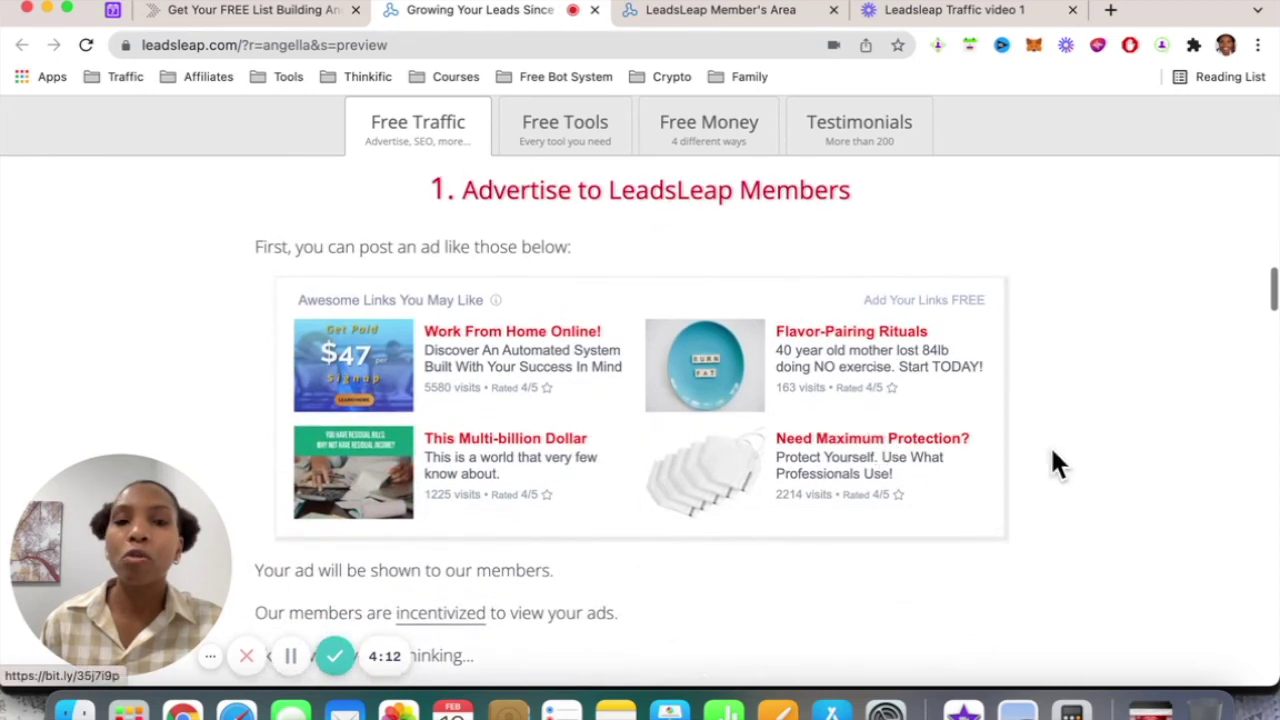
scroll(1074, 458, up, 1)
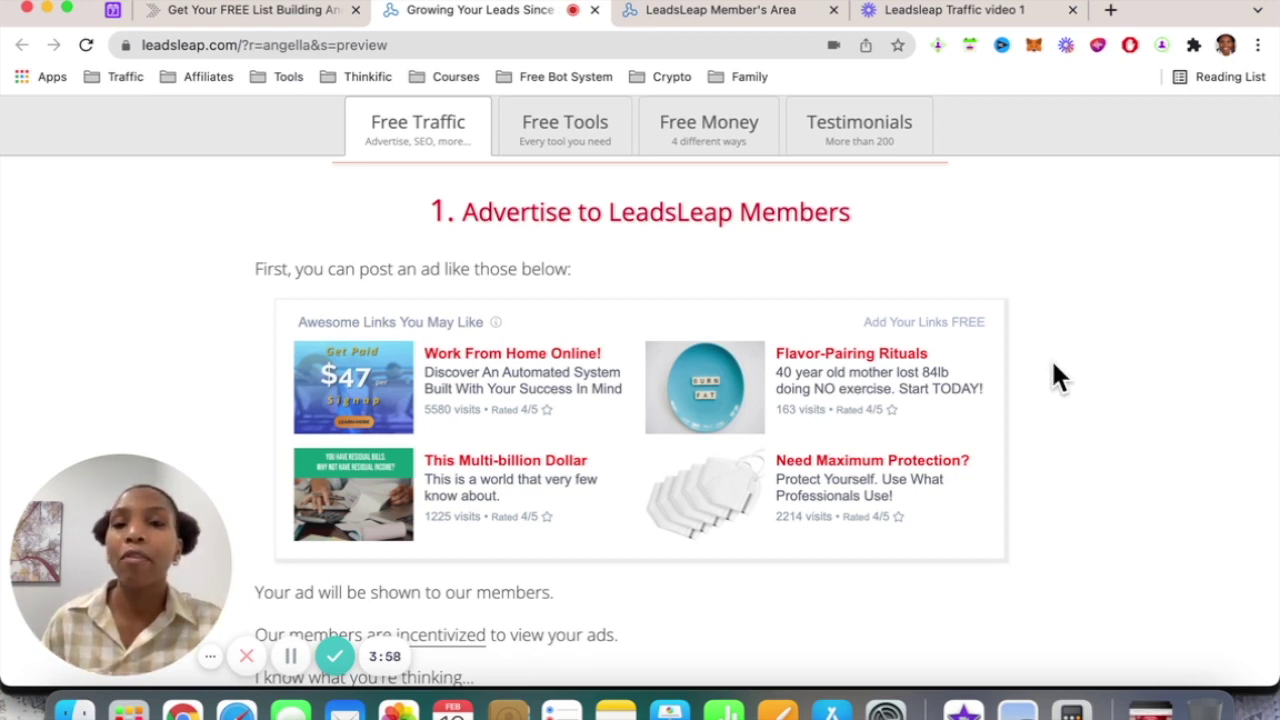
scroll(1055, 376, up, 1)
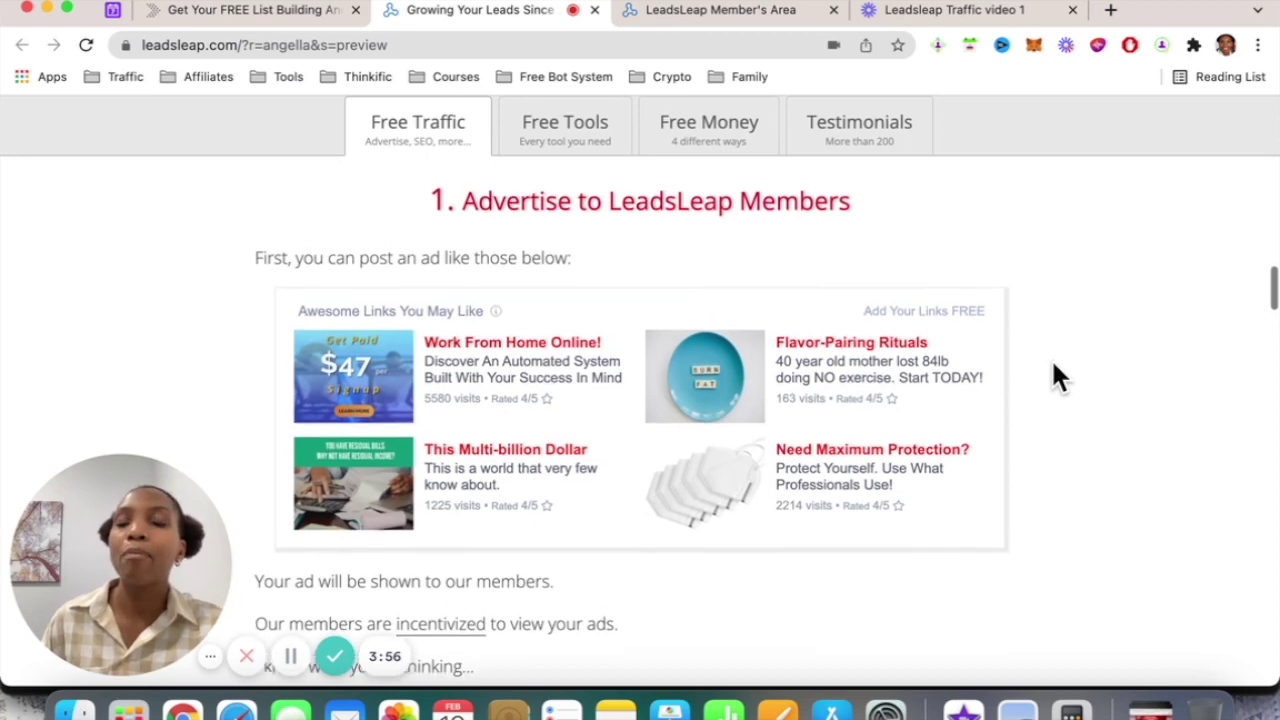
scroll(1055, 376, down, 10)
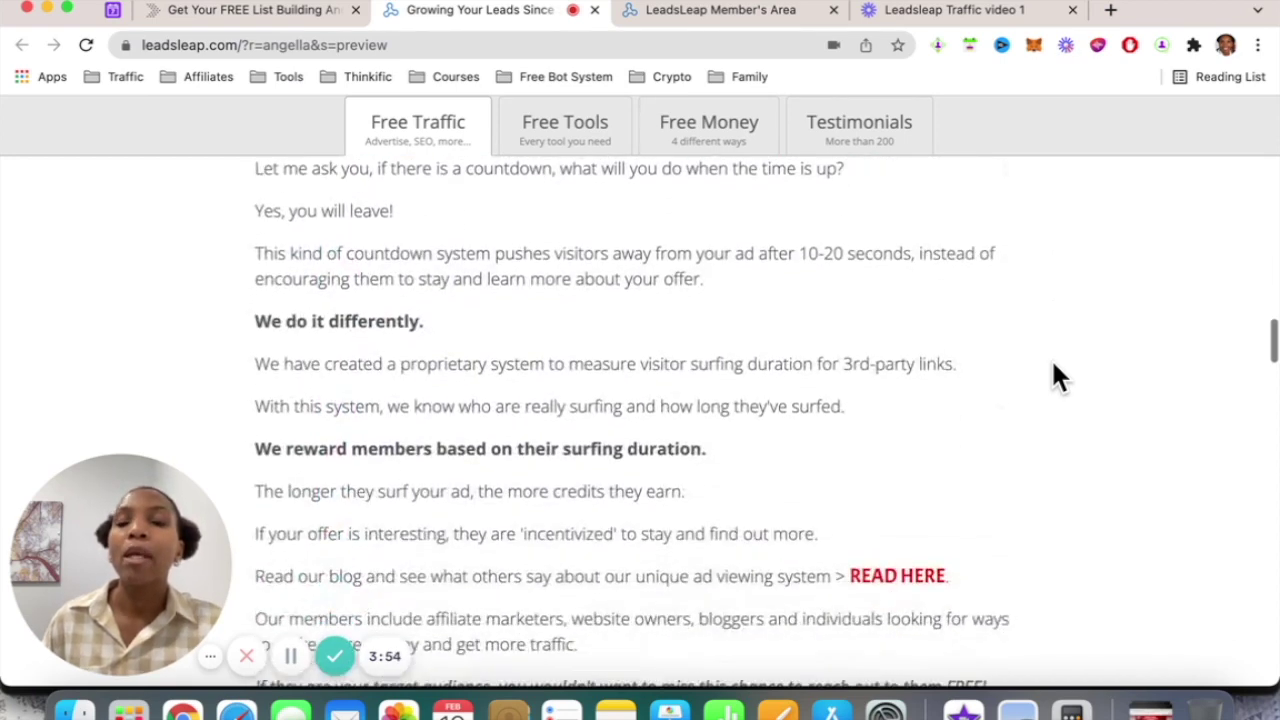
scroll(1058, 376, down, 10)
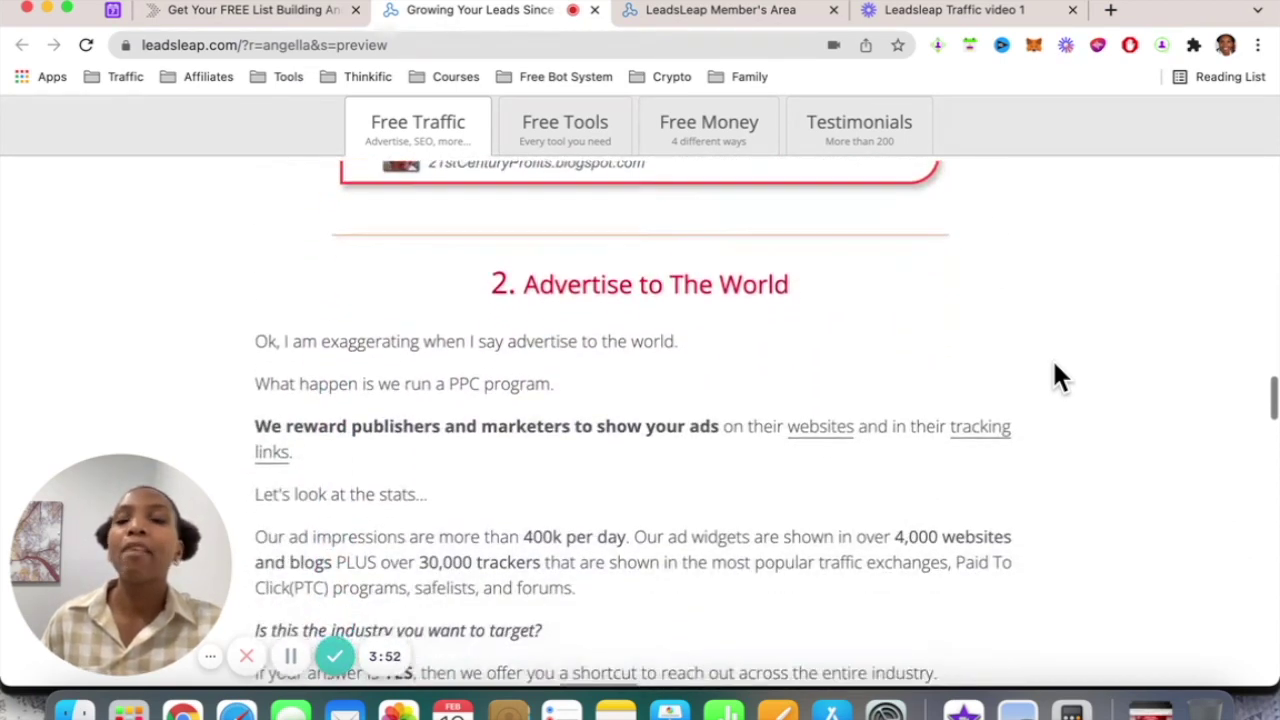
scroll(1055, 364, down, 2)
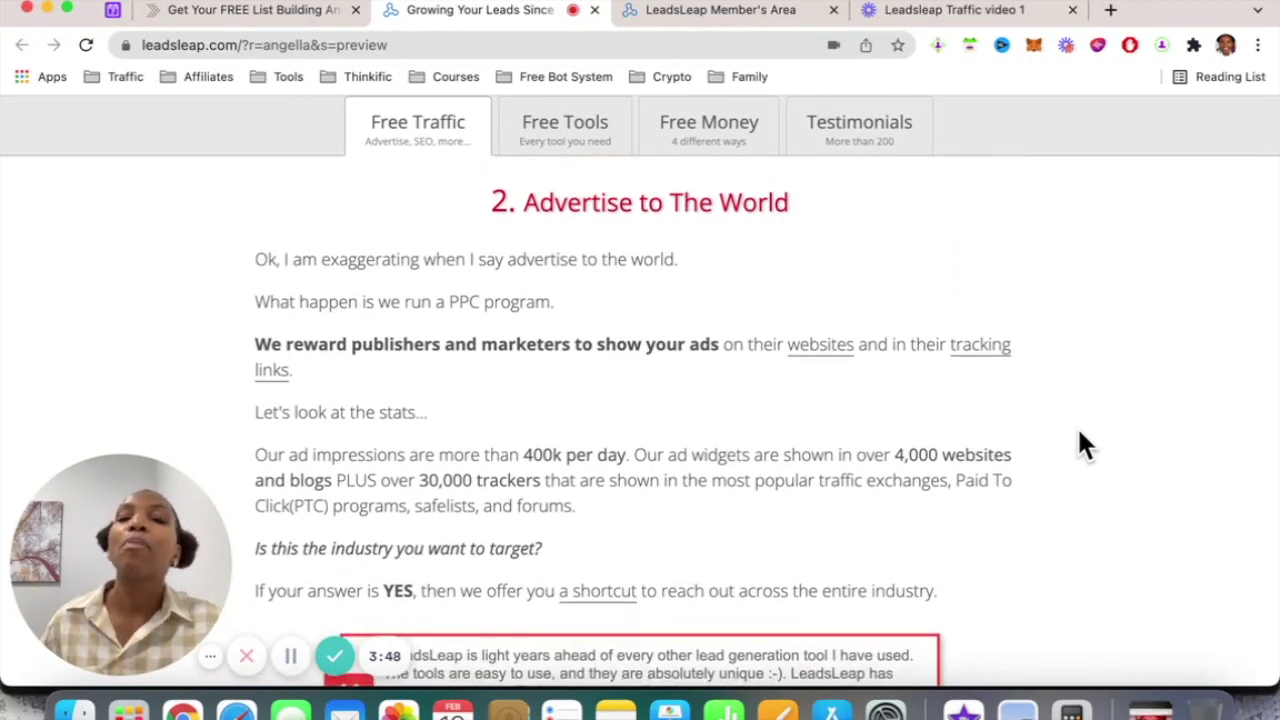
scroll(1077, 426, up, 1)
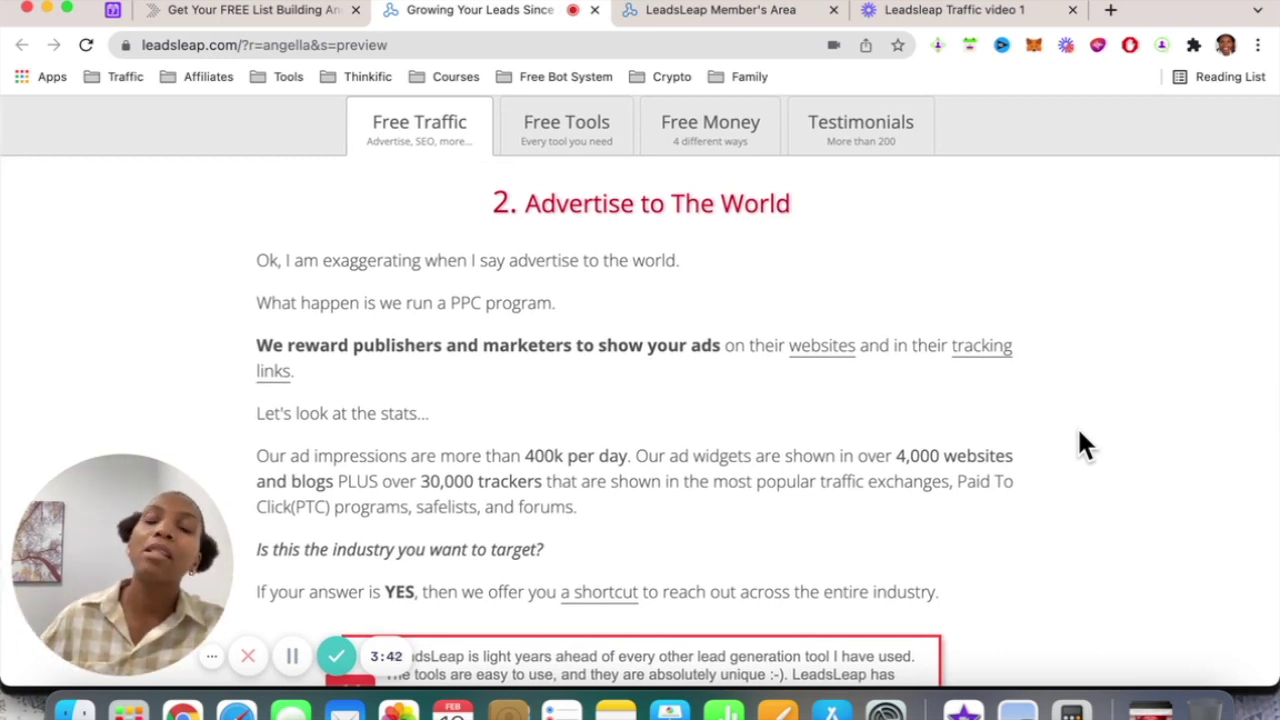
scroll(1077, 445, up, 1)
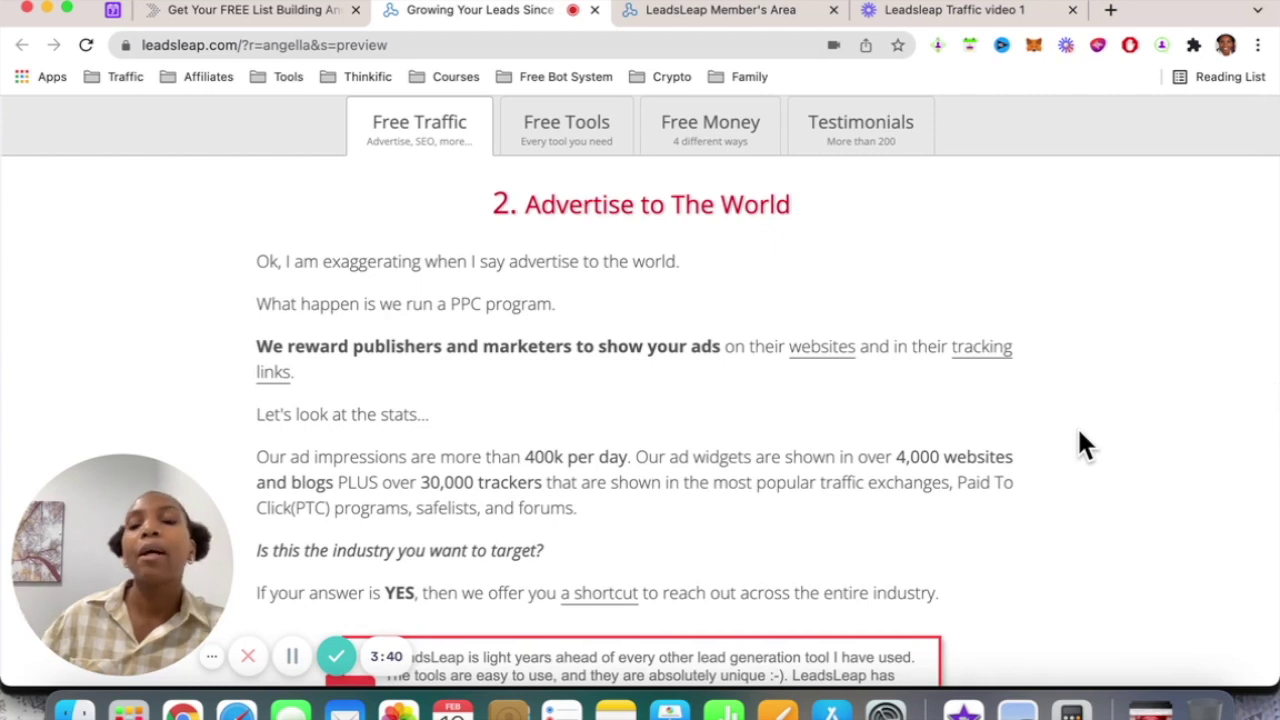
scroll(1077, 445, up, 1)
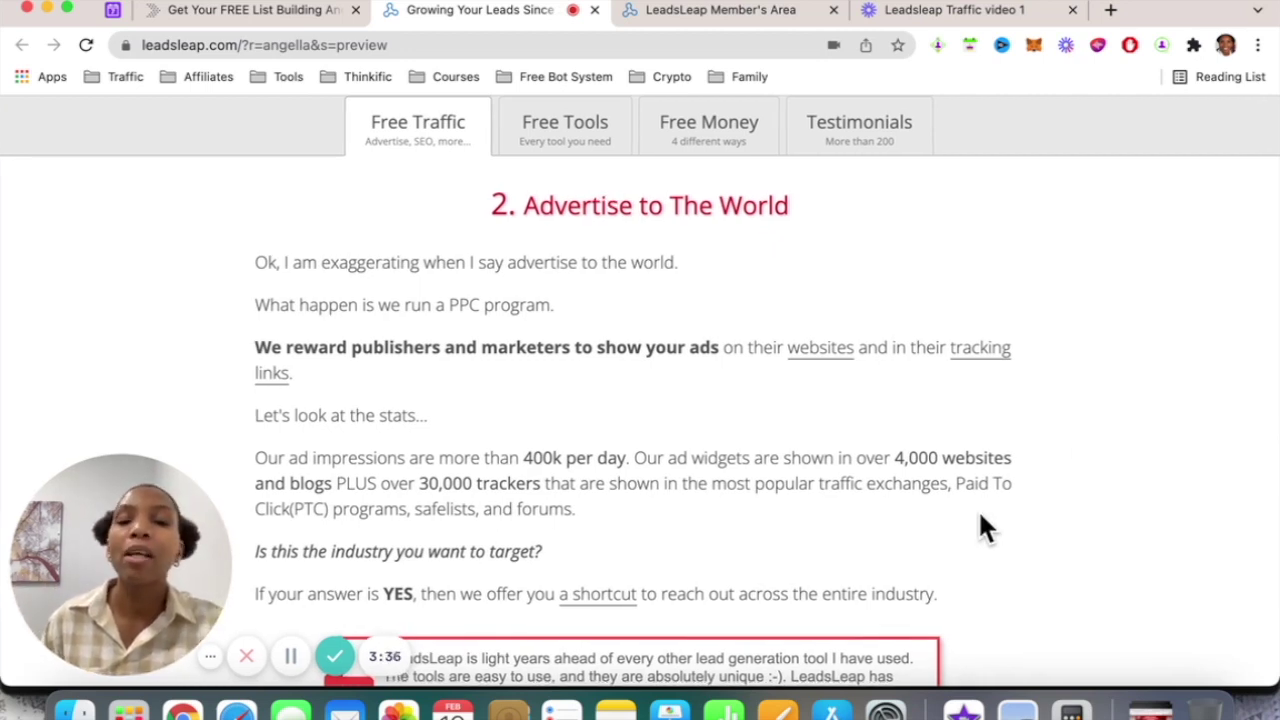
scroll(1010, 508, up, 1)
scroll(1010, 508, up, 1)
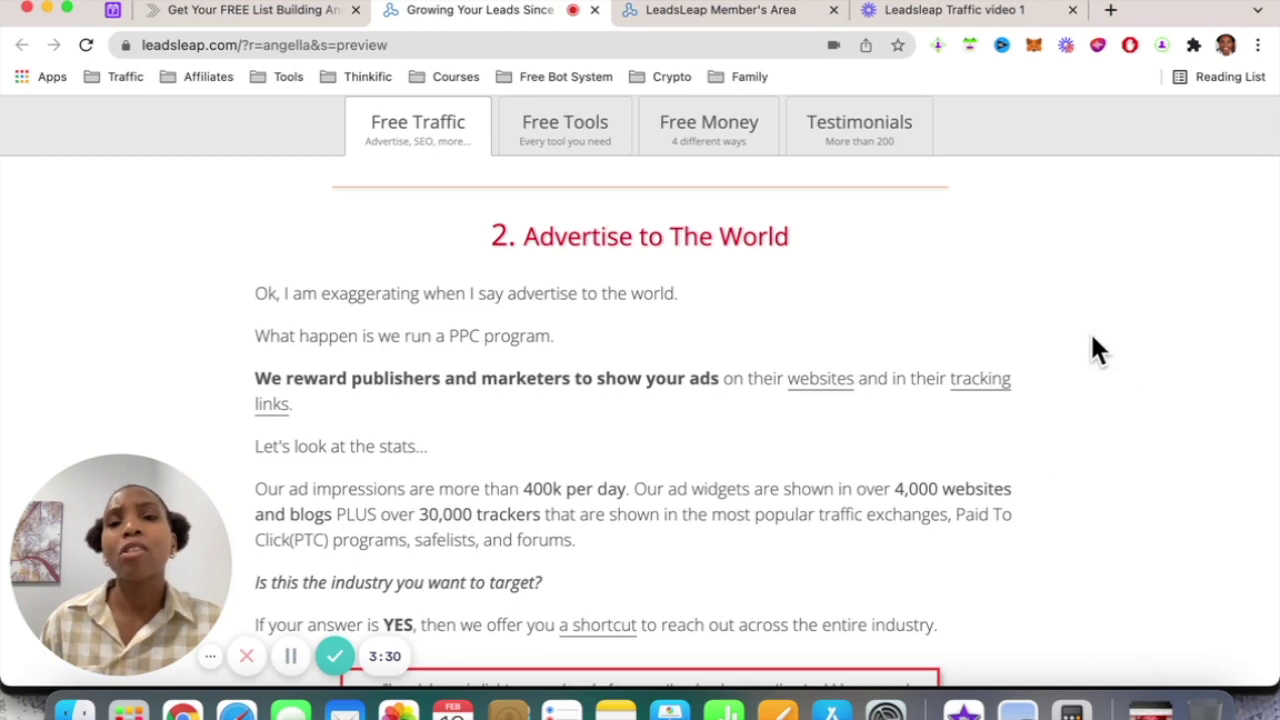
scroll(1121, 540, down, 5)
scroll(1123, 538, down, 2)
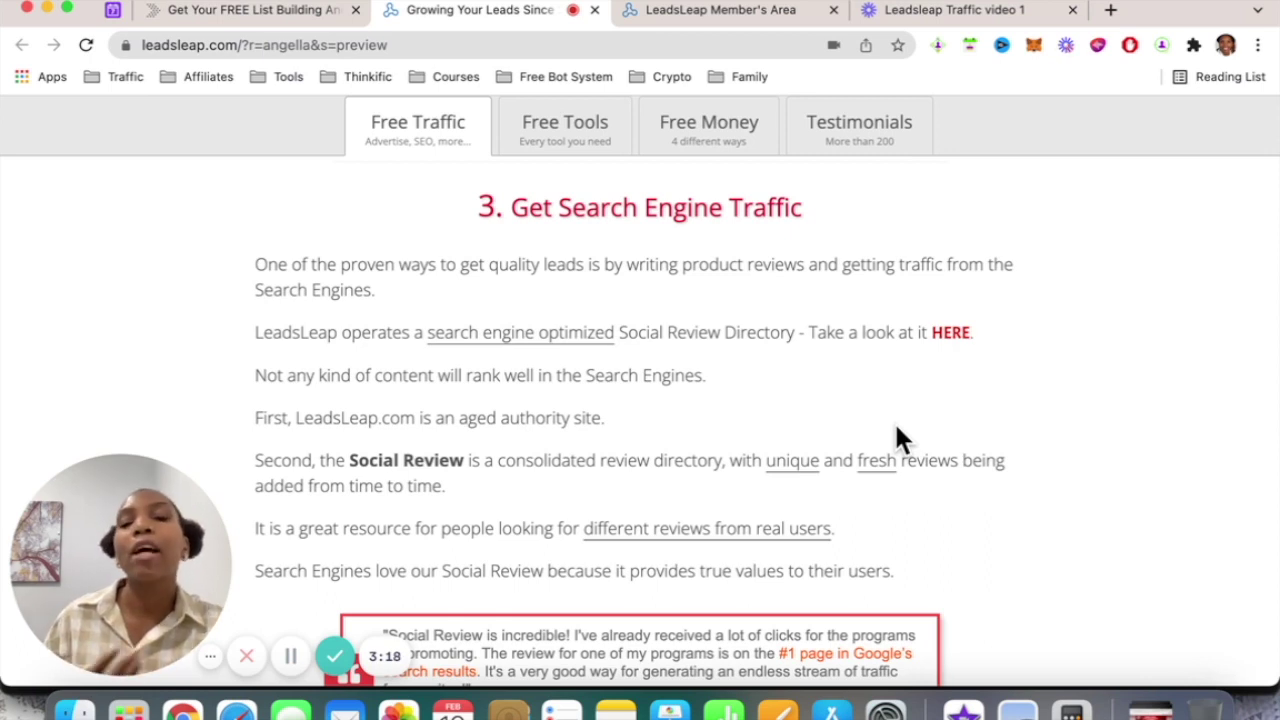
scroll(1068, 607, down, 5)
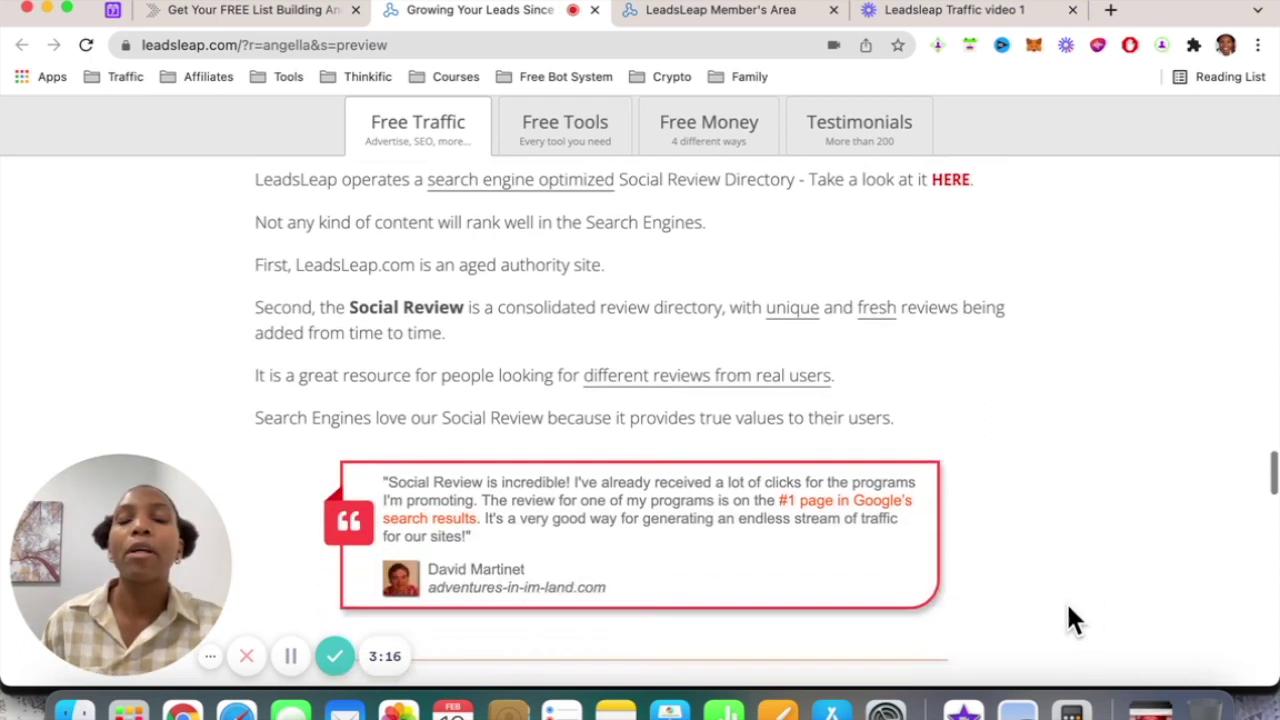
scroll(1067, 601, down, 2)
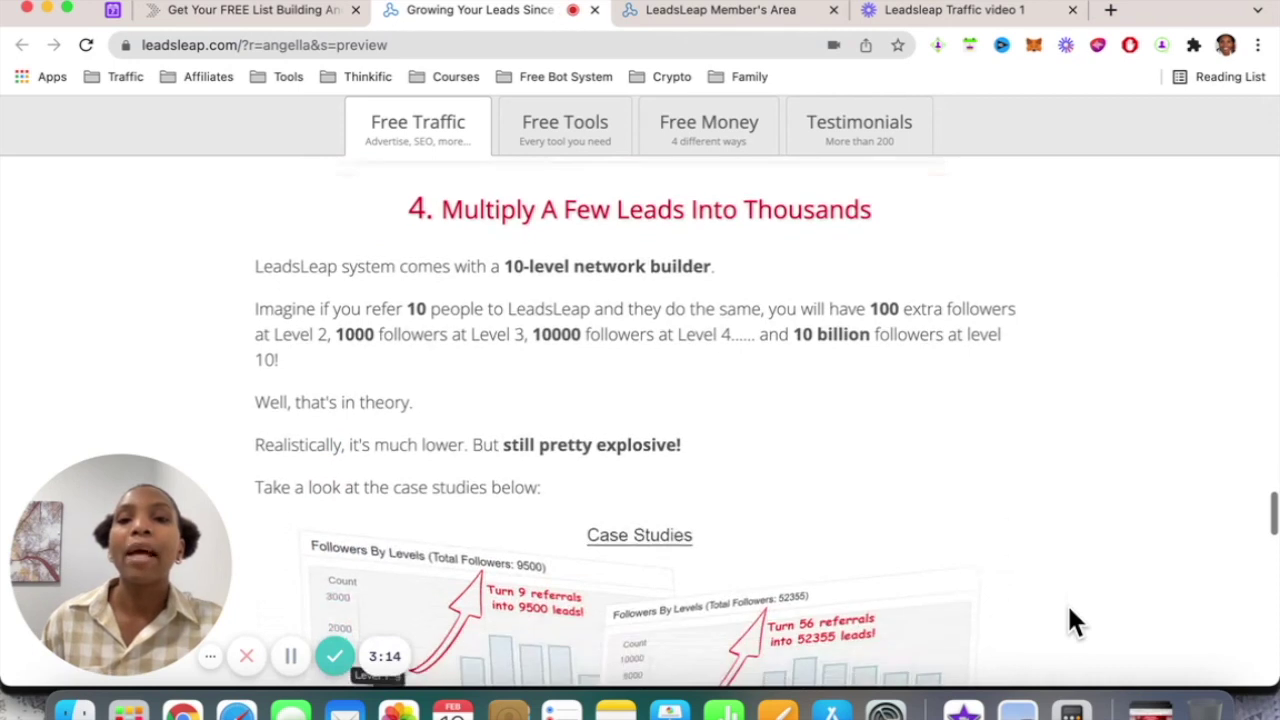
scroll(1068, 607, down, 1)
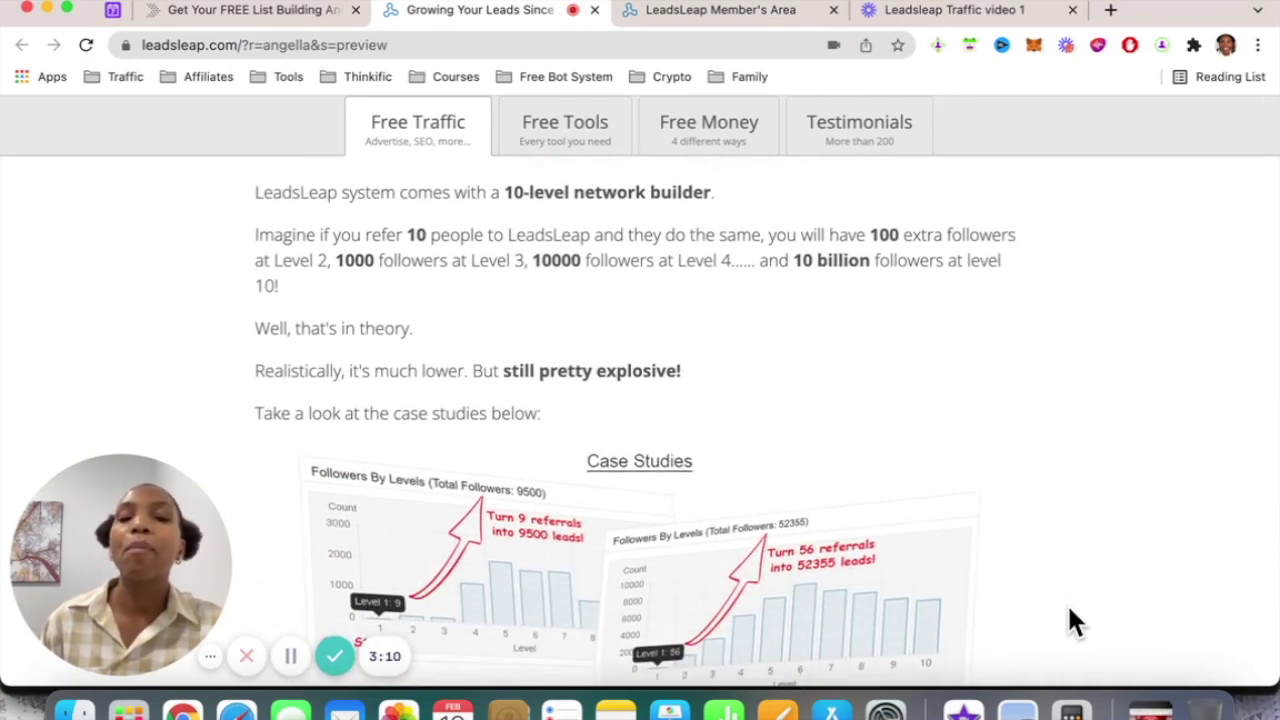
scroll(1020, 576, up, 1)
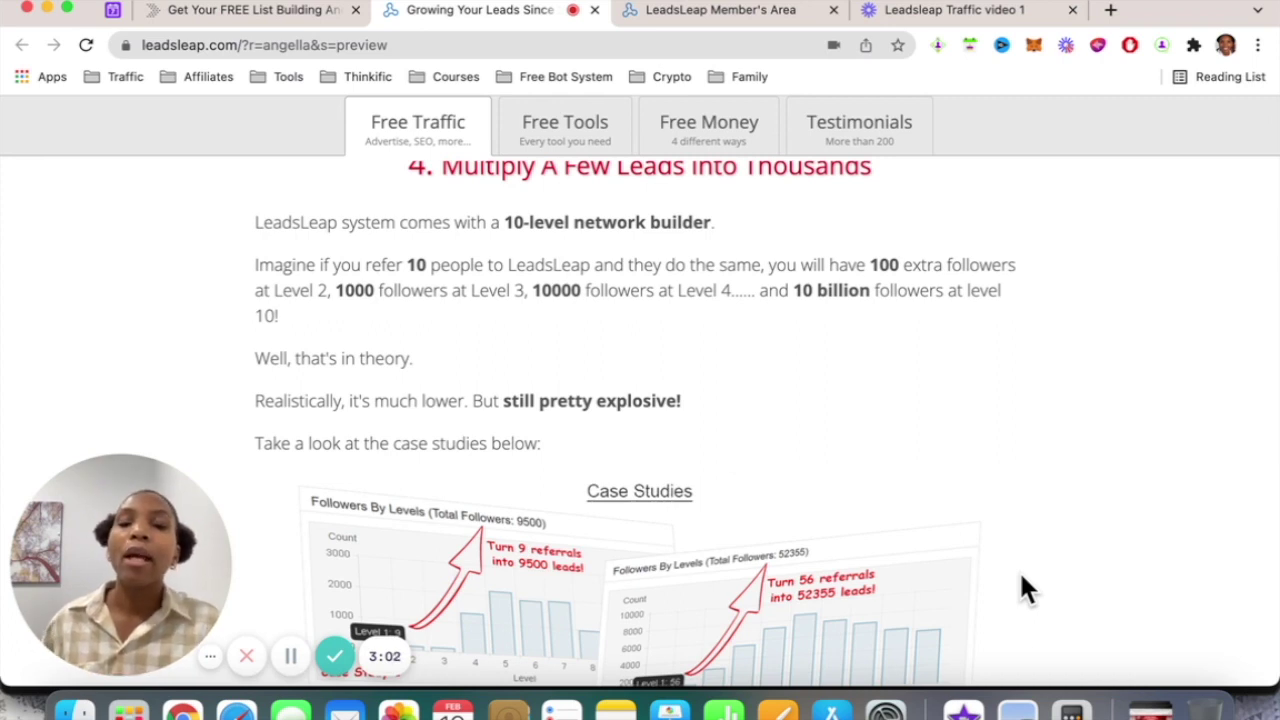
scroll(1021, 577, down, 2)
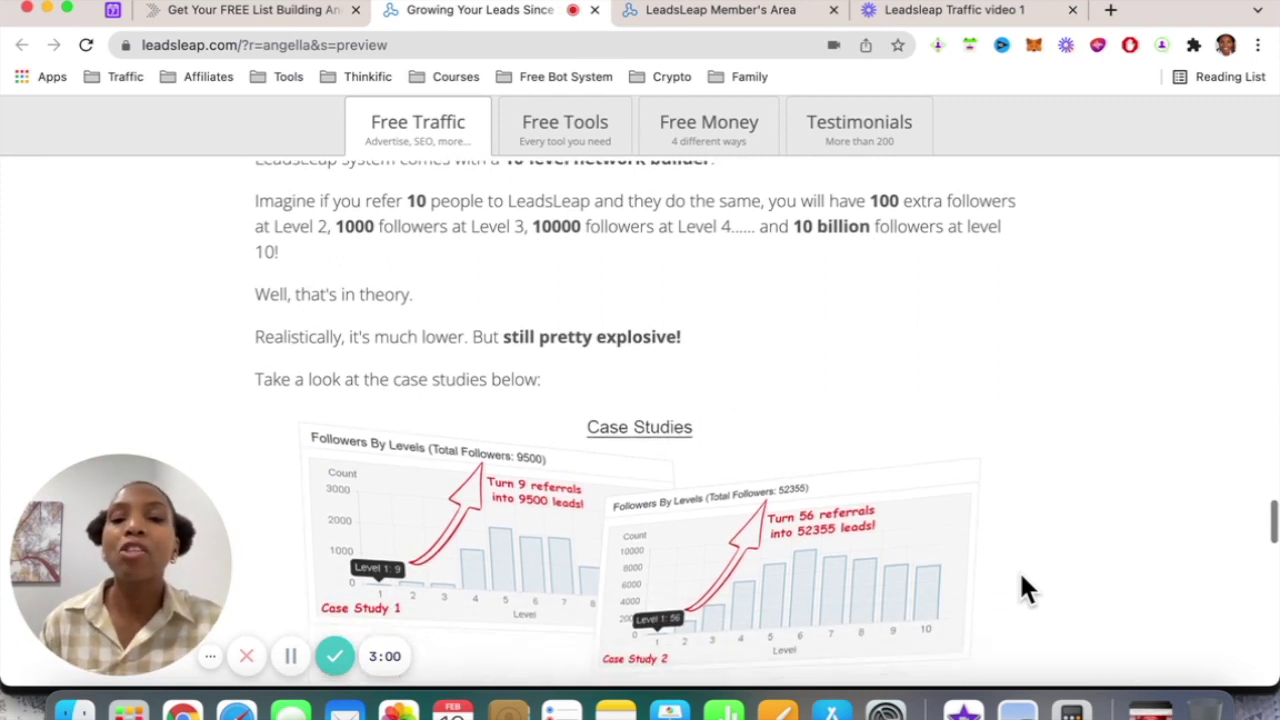
scroll(1014, 486, down, 3)
scroll(1014, 486, up, 3)
scroll(1011, 467, up, 15)
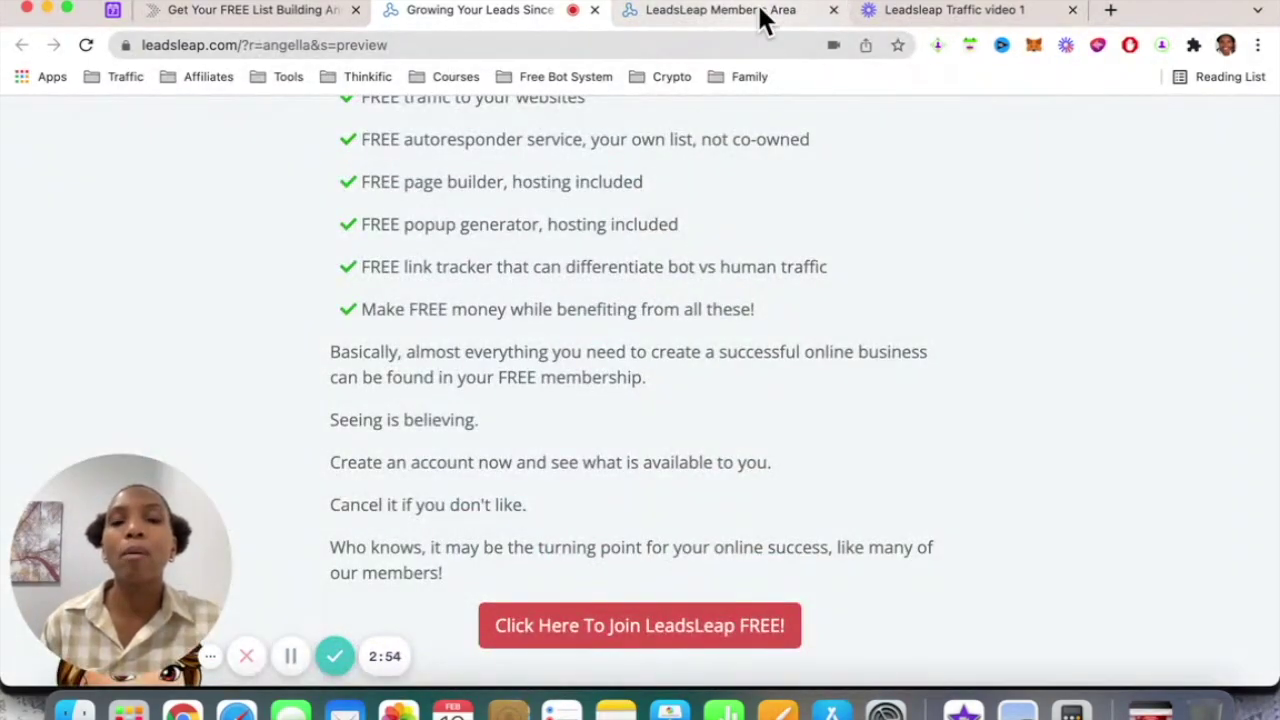
click(762, 18)
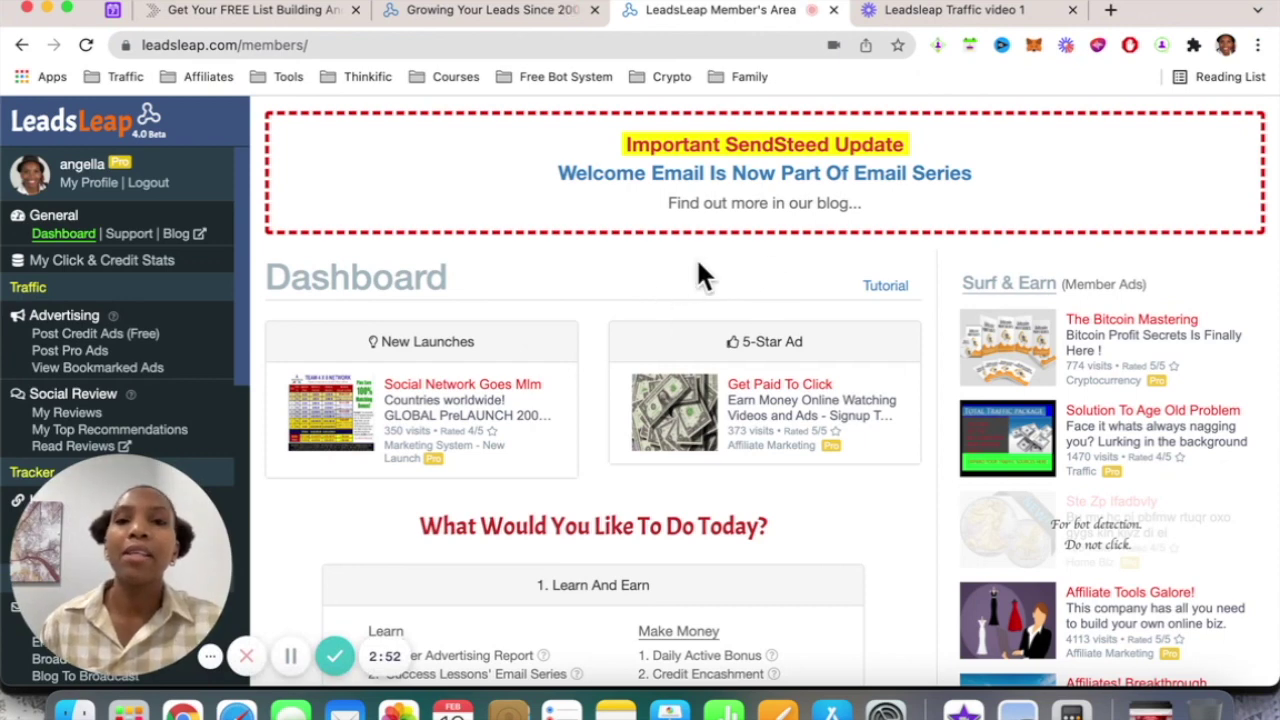
- Scroll the member Dashboard down to its 'What Would You Like To Do Today?' section
scroll(732, 284, down, 1)
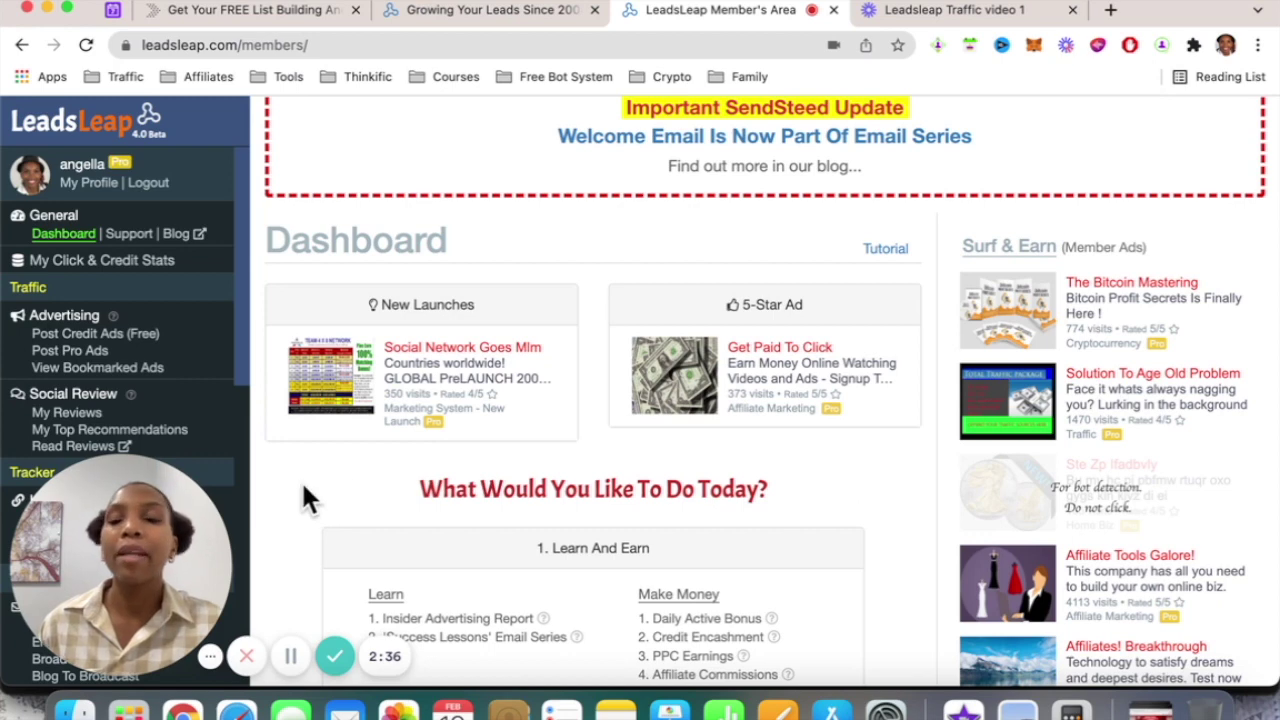
- Under Post Credit Ads (Free), add a new sample ad so Total Ads reads 2/10
click(115, 340)
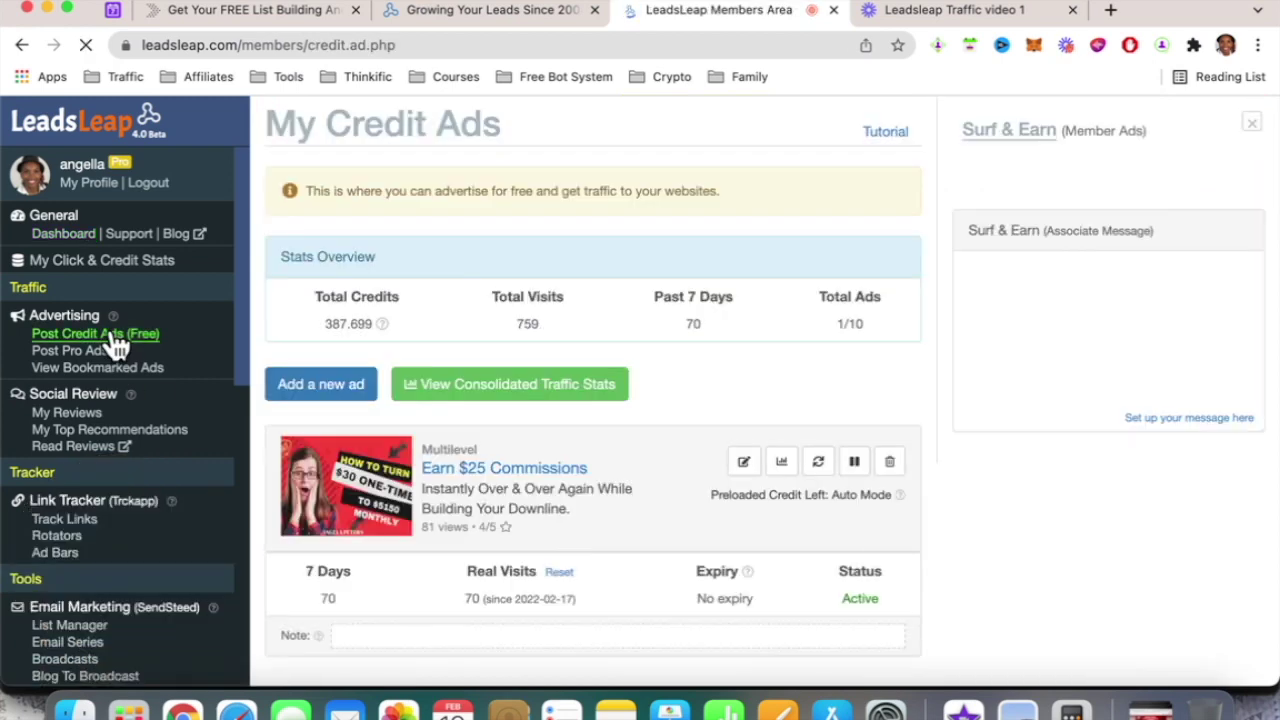
click(358, 398)
scroll(682, 522, down, 3)
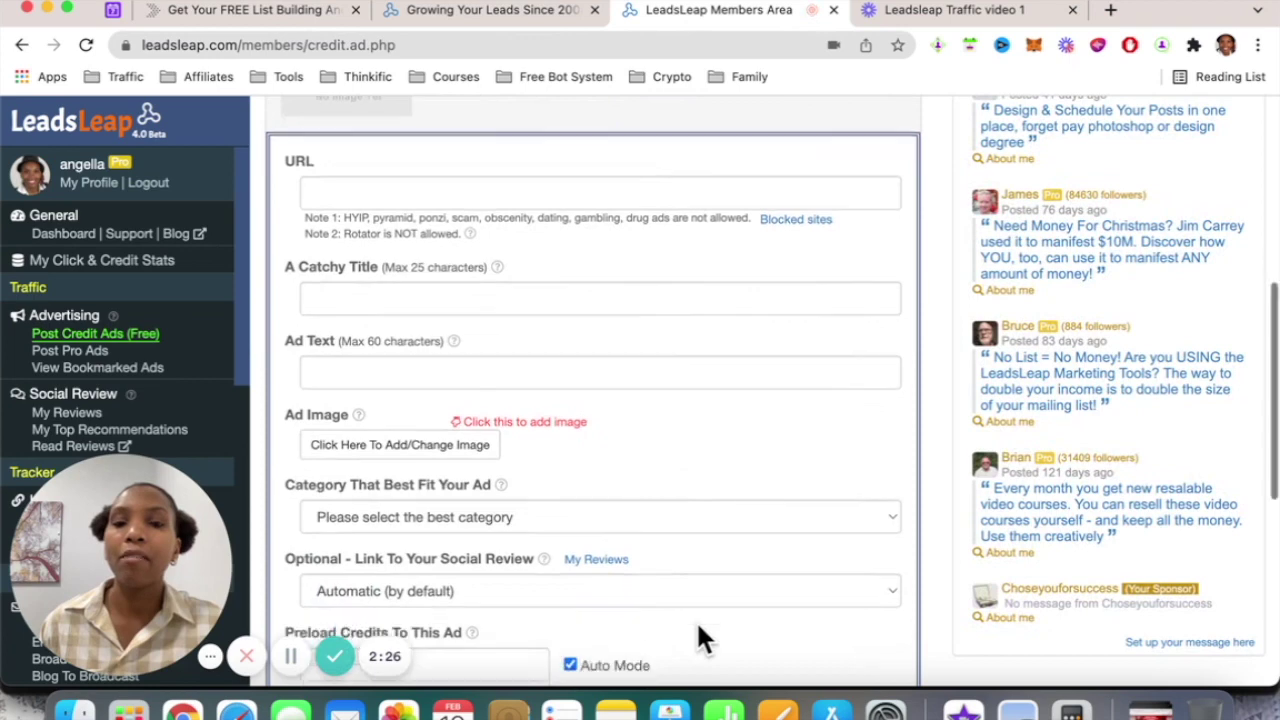
scroll(696, 620, down, 5)
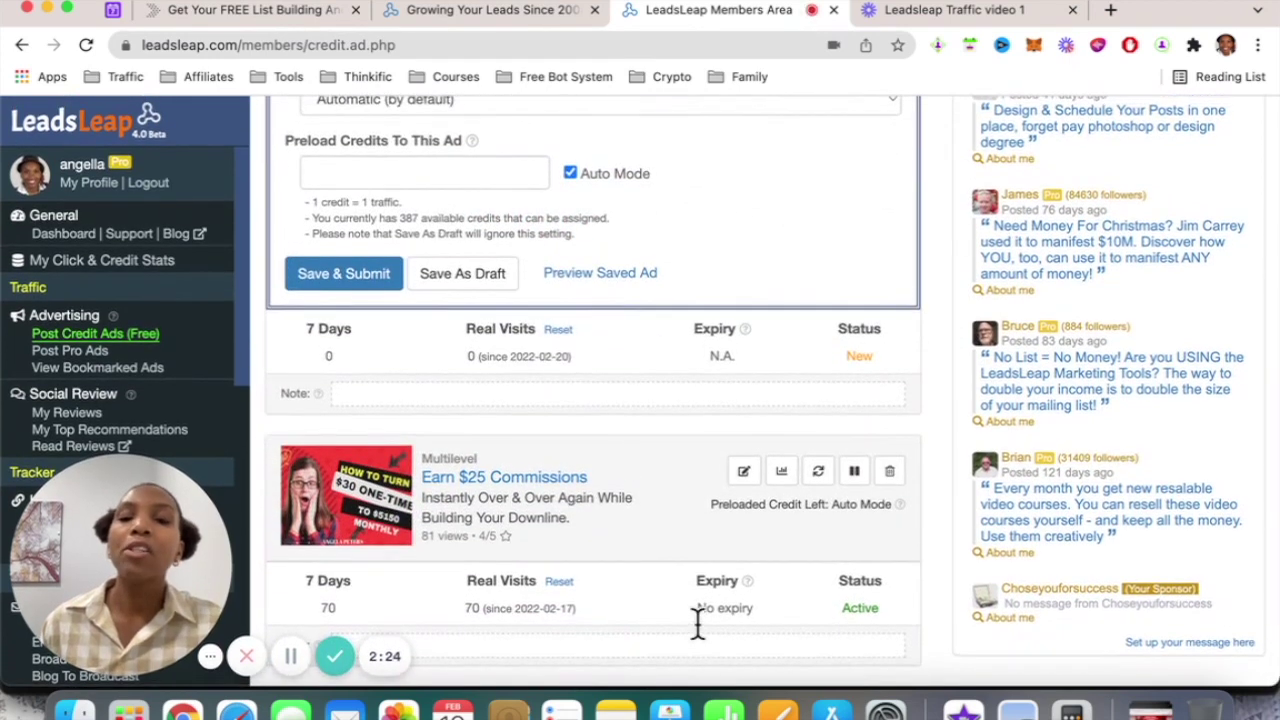
scroll(697, 622, up, 2)
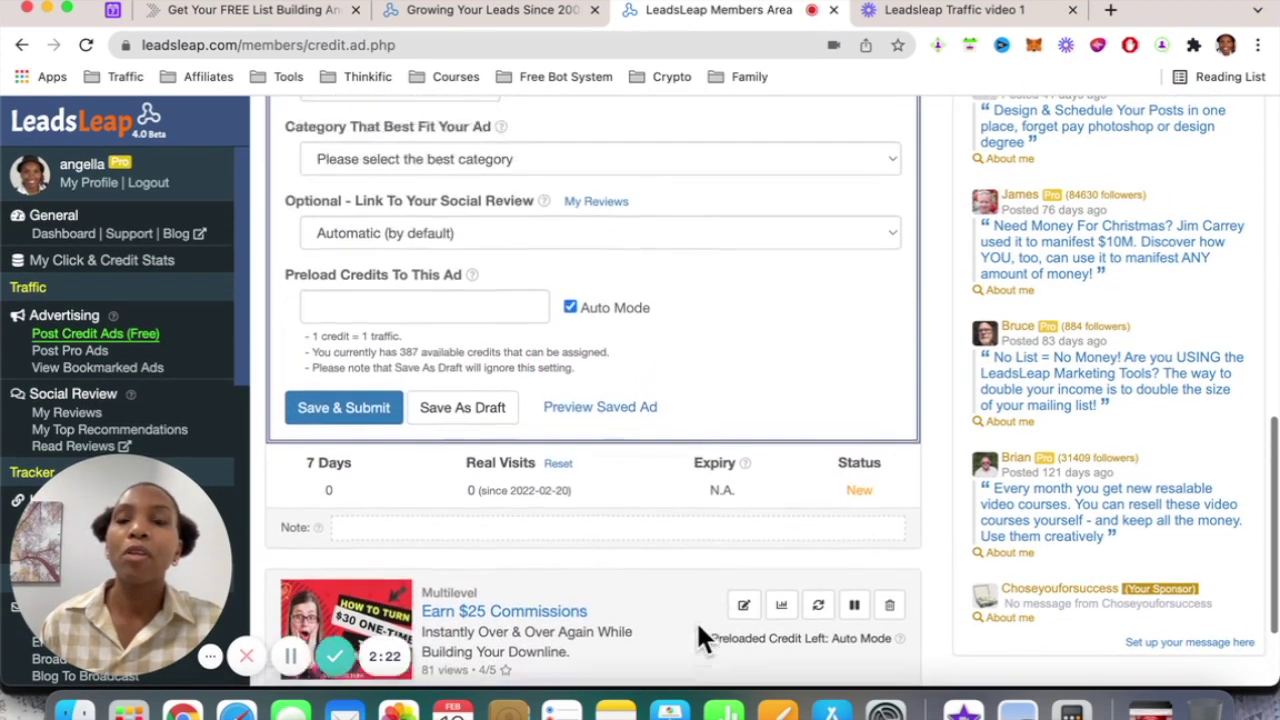
scroll(696, 620, up, 10)
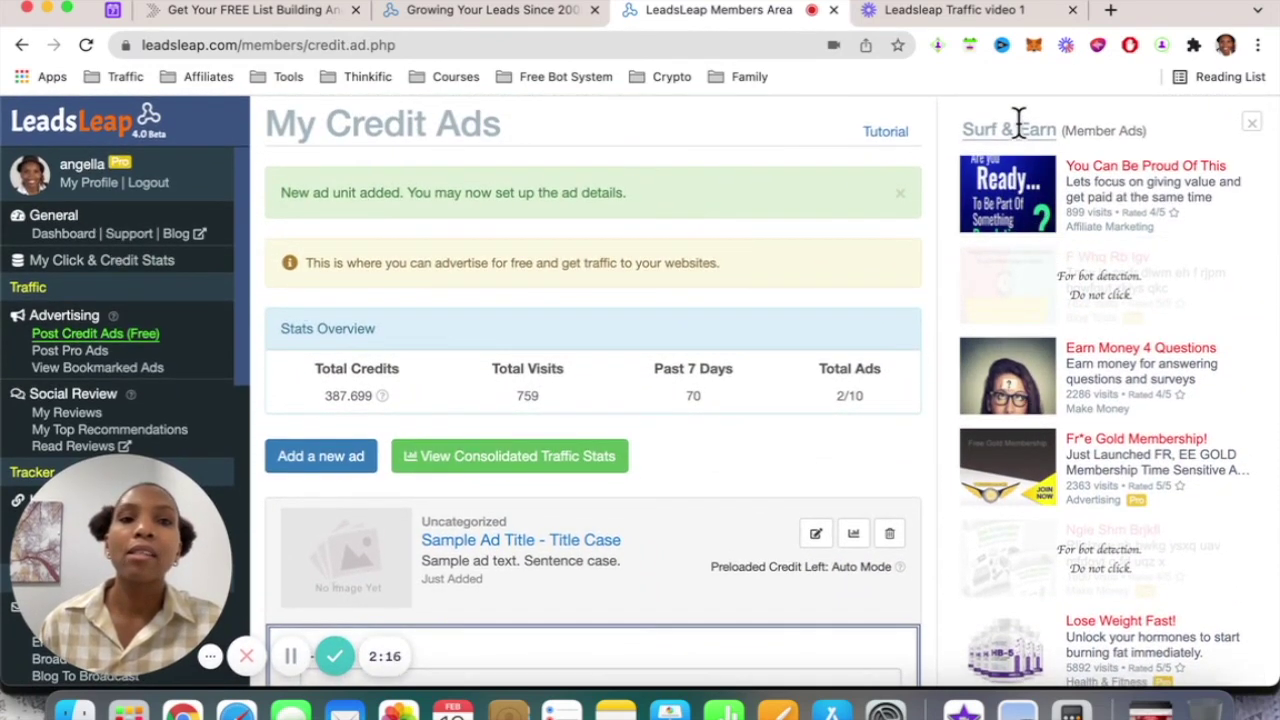
- Surf the 'You Can Be Proud Of This' ad for credits, then close the viewer and return to My Credit Ads
click(1106, 170)
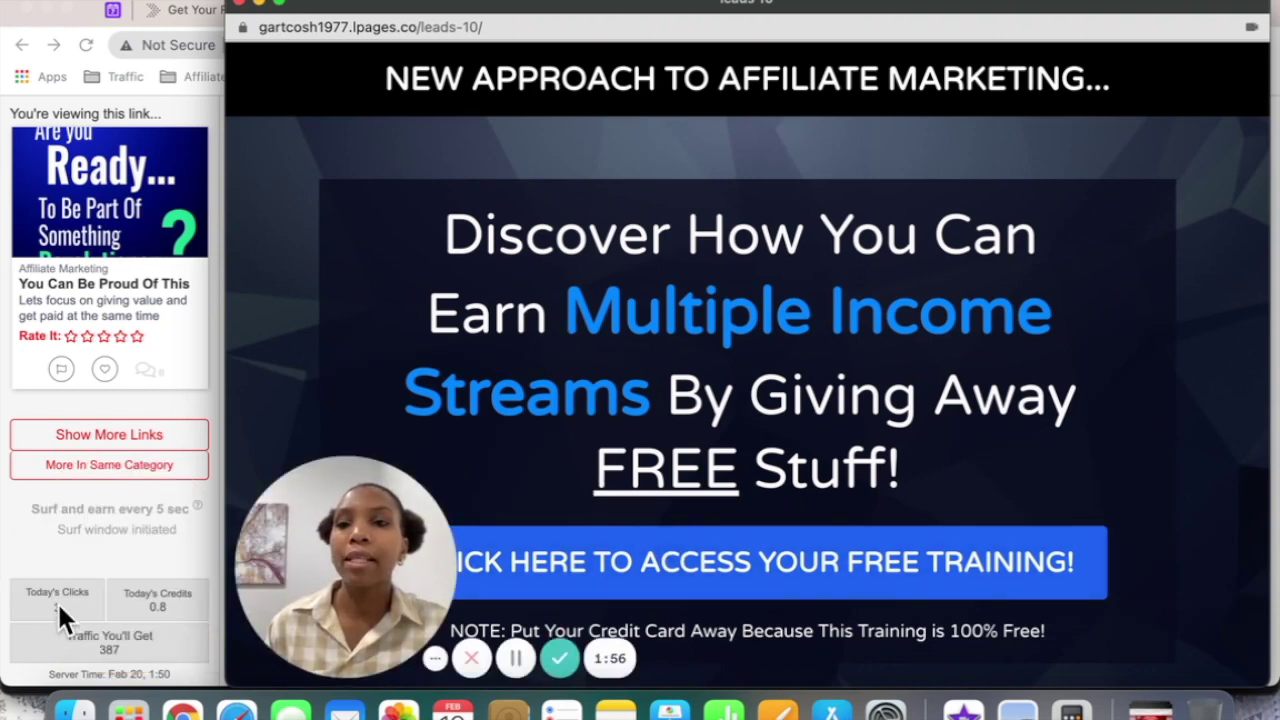
click(99, 337)
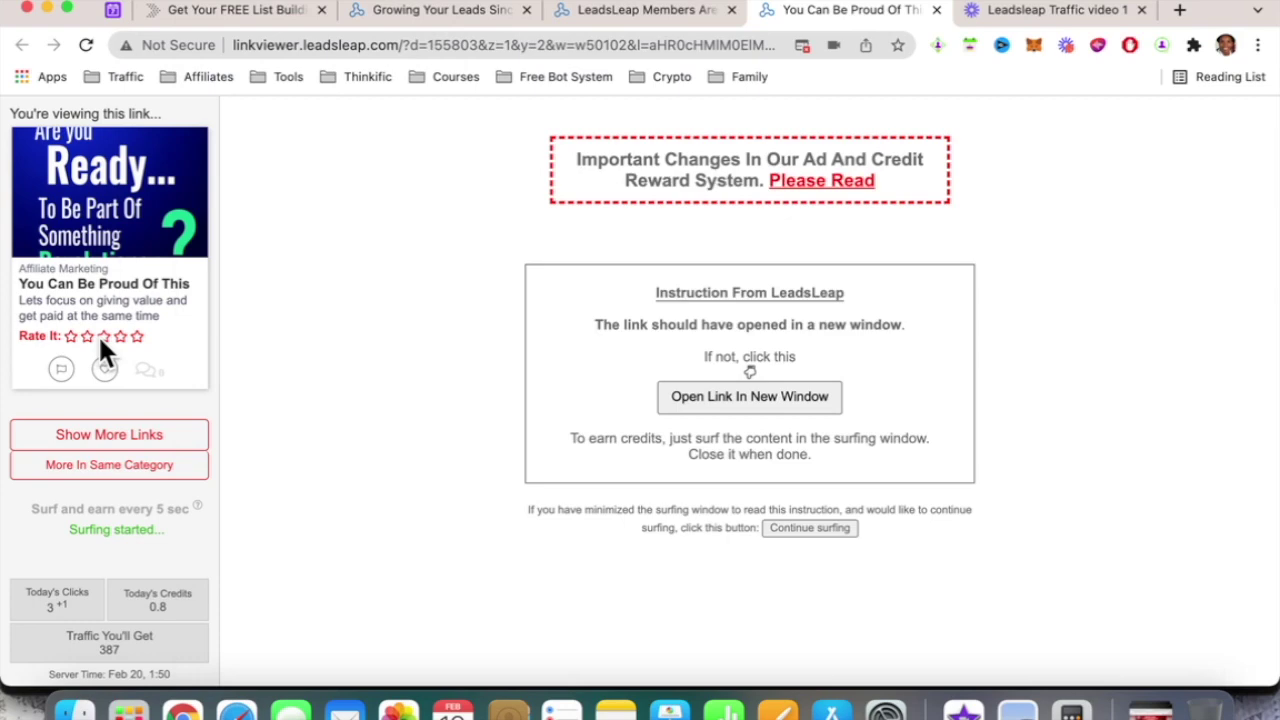
click(61, 370)
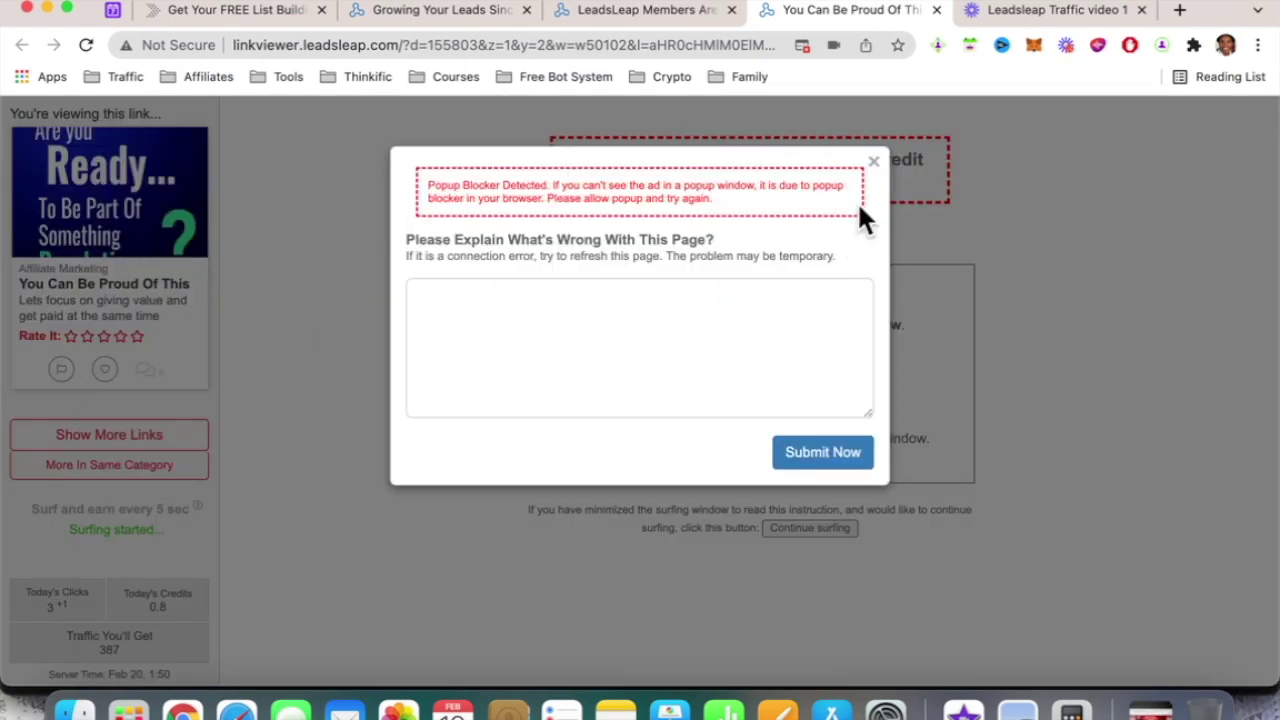
click(874, 163)
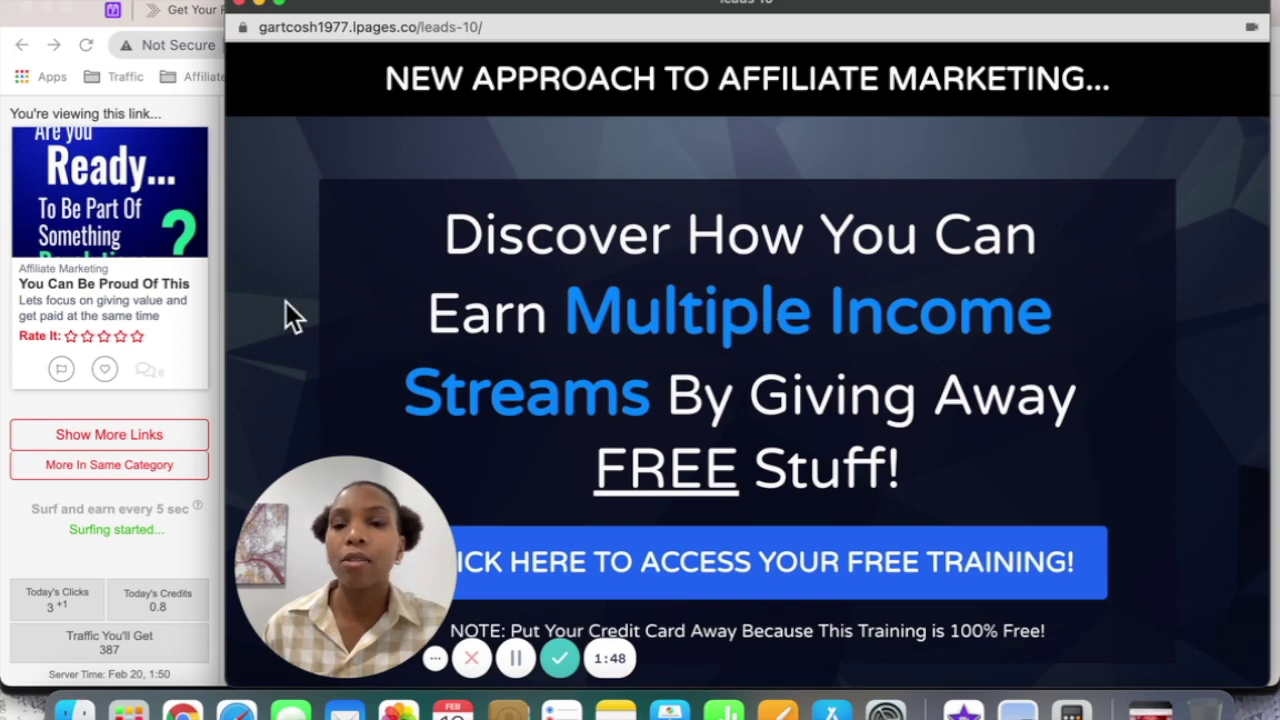
click(101, 367)
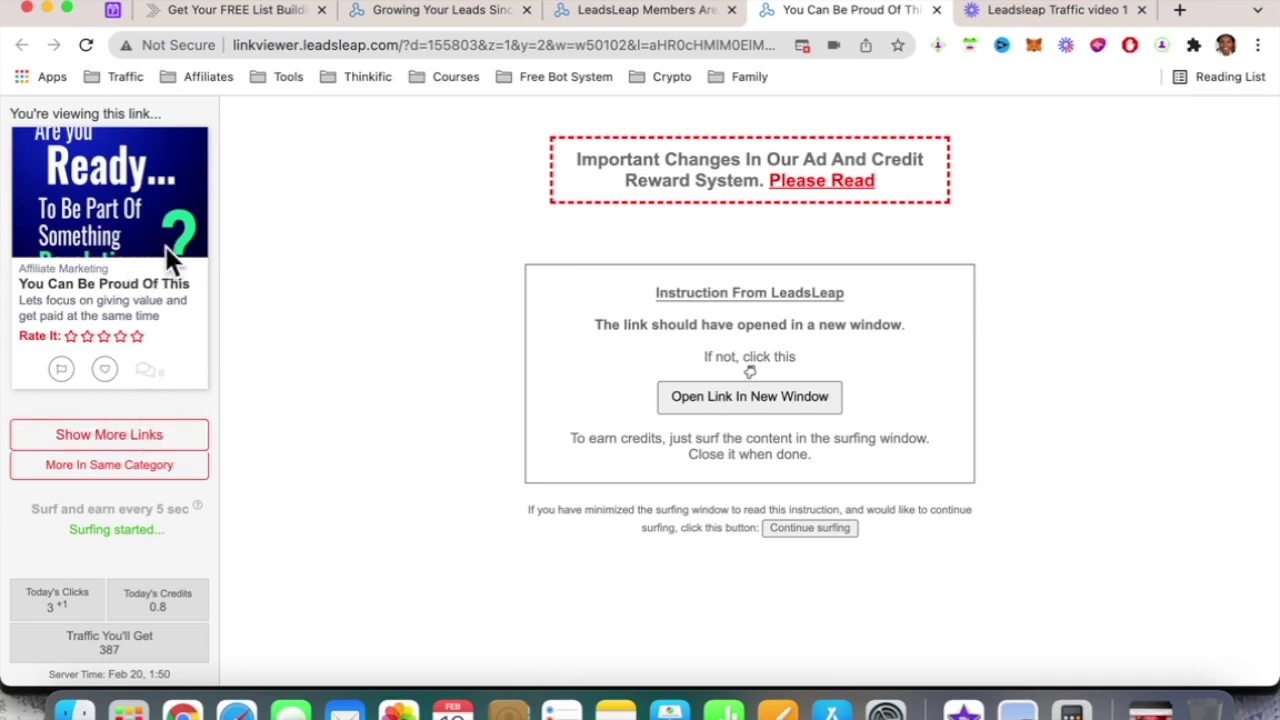
click(684, 12)
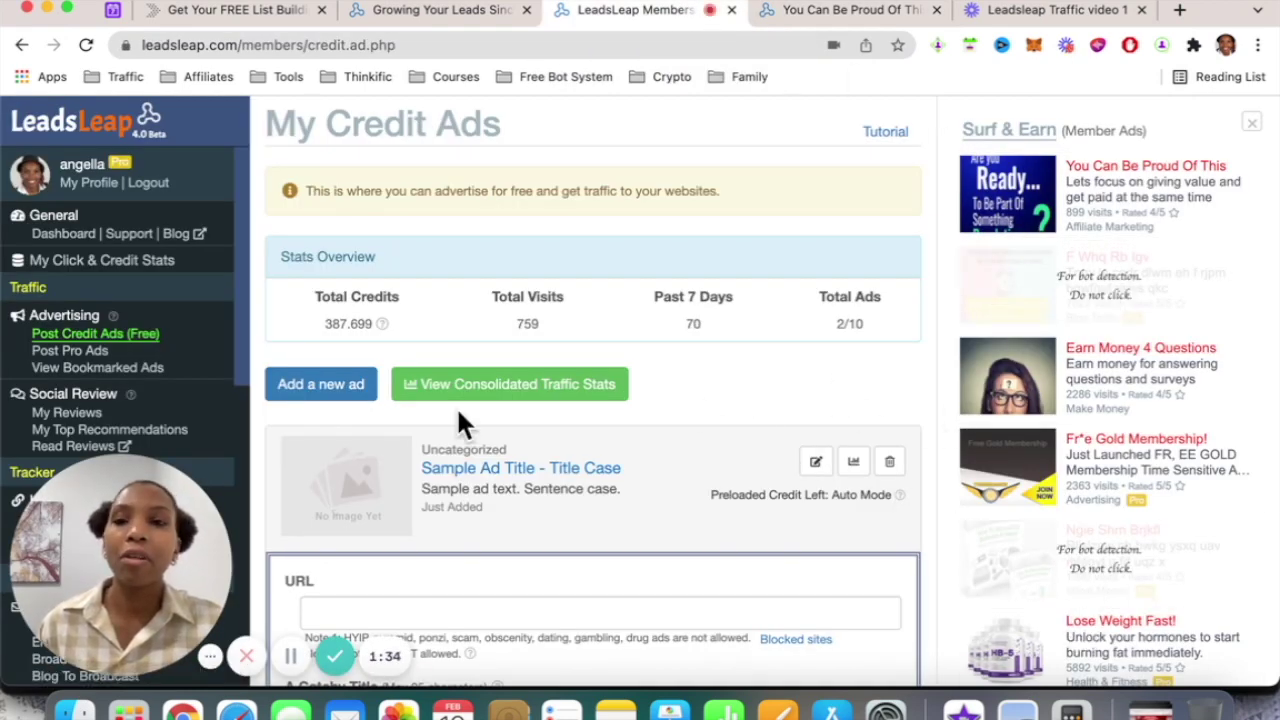
- Look over the blank credit ad form: title, ad text, image, category and preload credits
scroll(572, 412, down, 7)
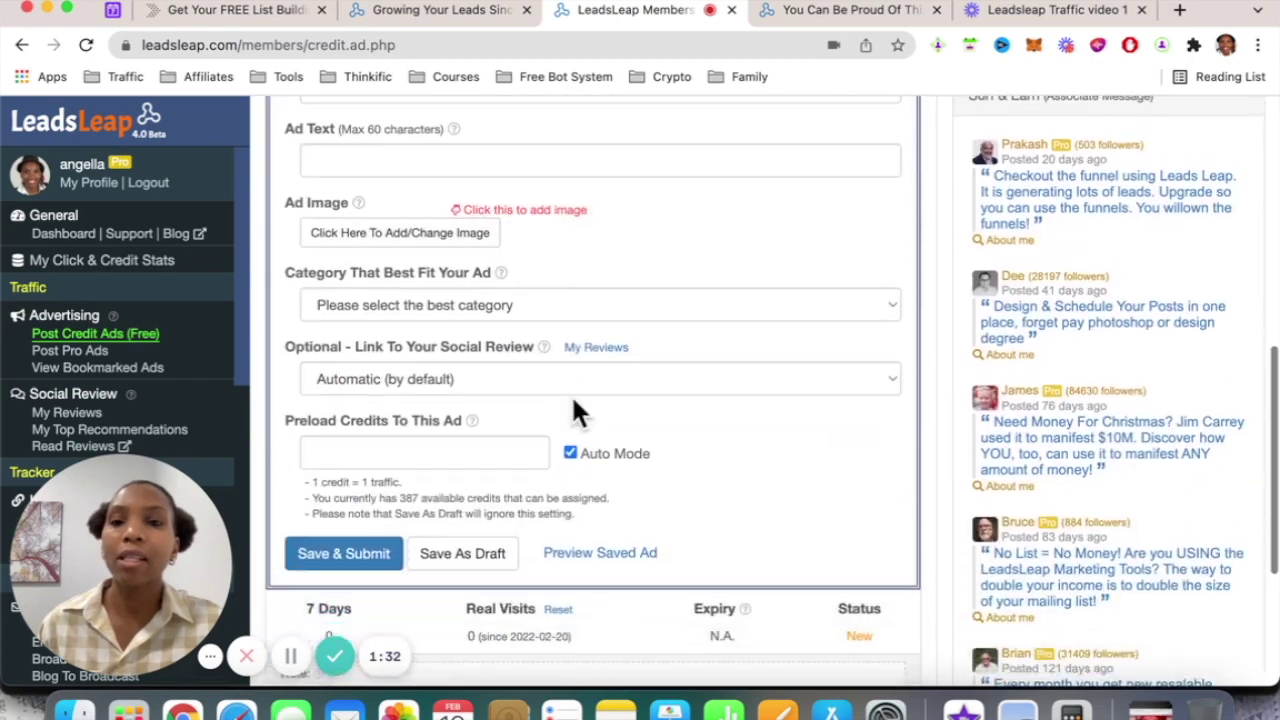
scroll(575, 410, down, 1)
scroll(522, 272, up, 1)
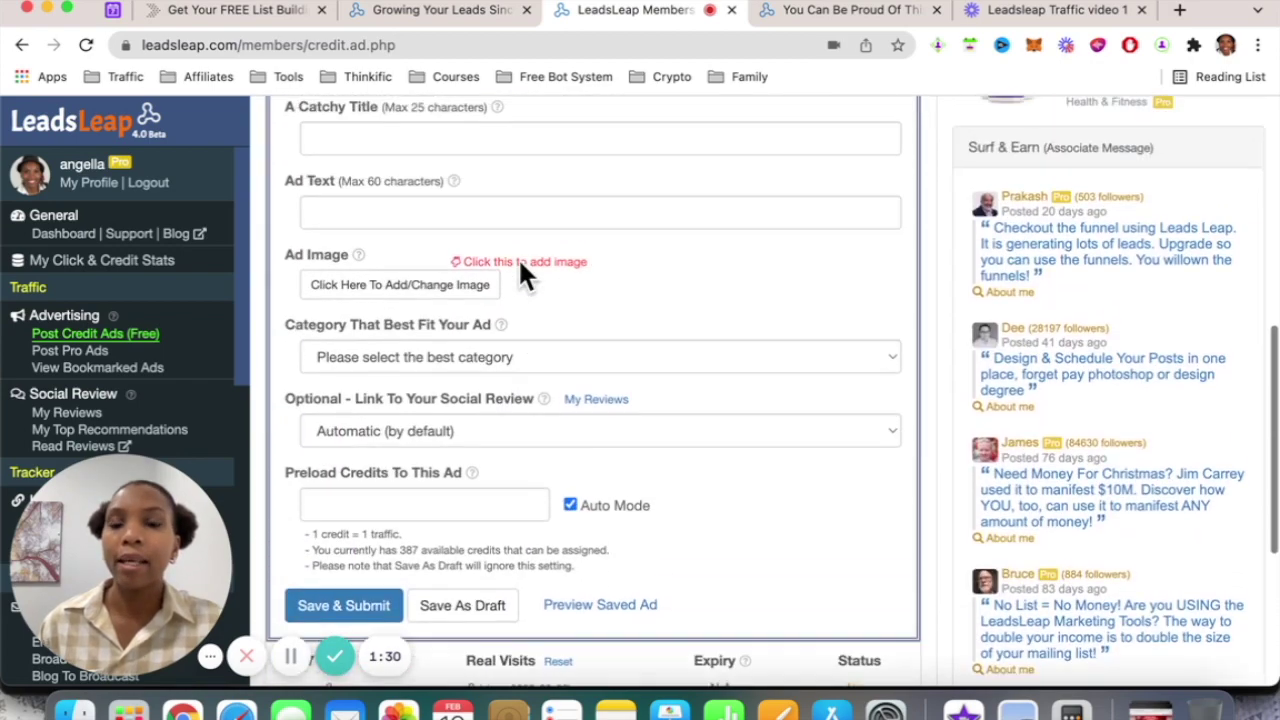
scroll(518, 257, up, 6)
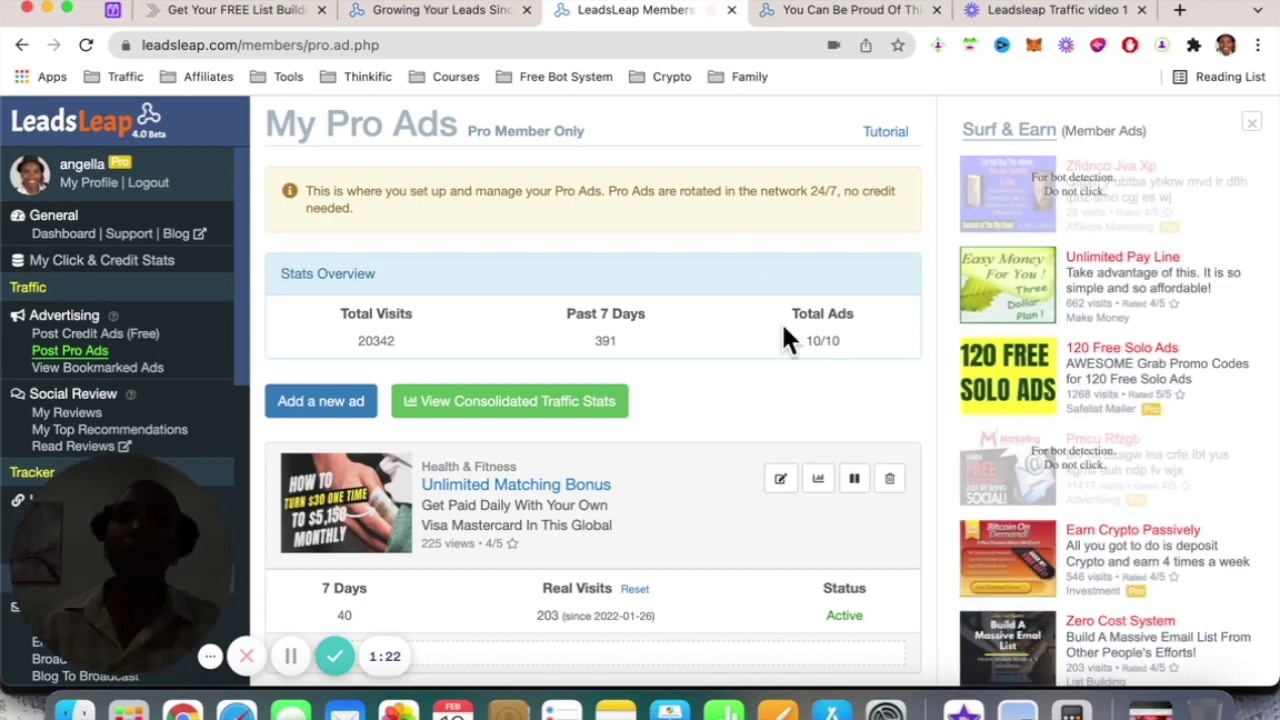
scroll(821, 378, down, 1)
scroll(823, 380, down, 10)
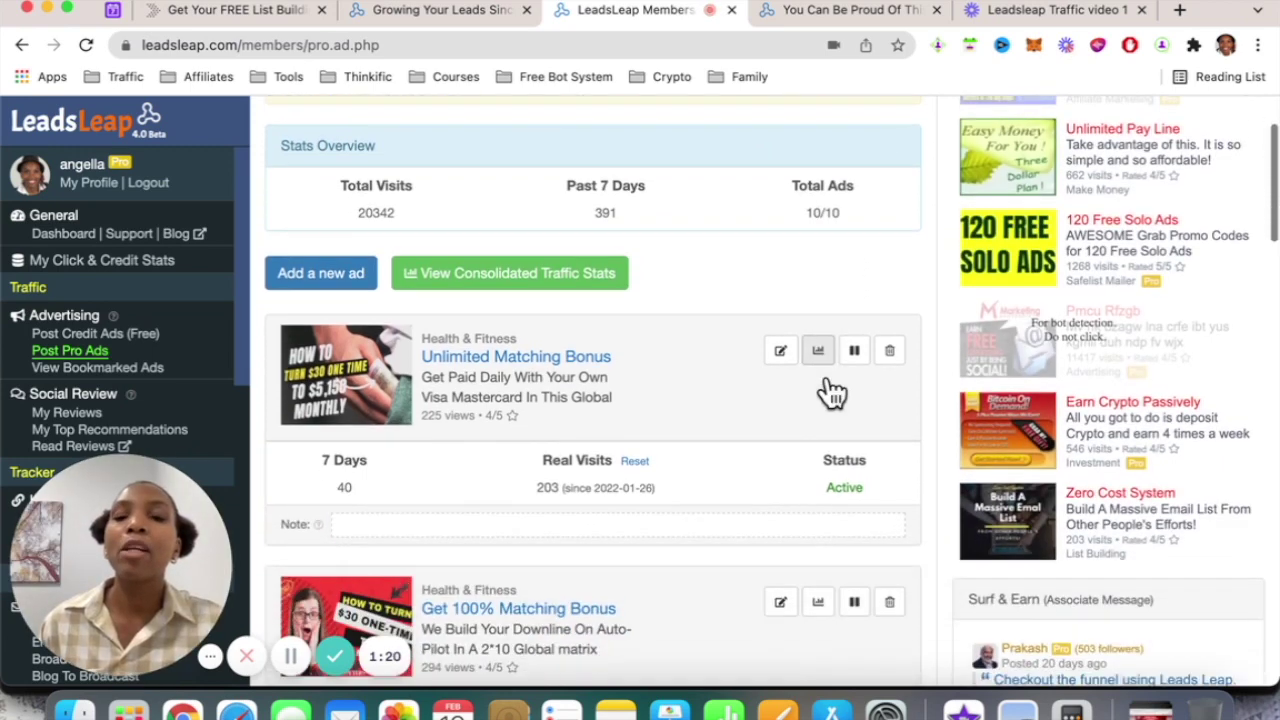
scroll(828, 380, up, 10)
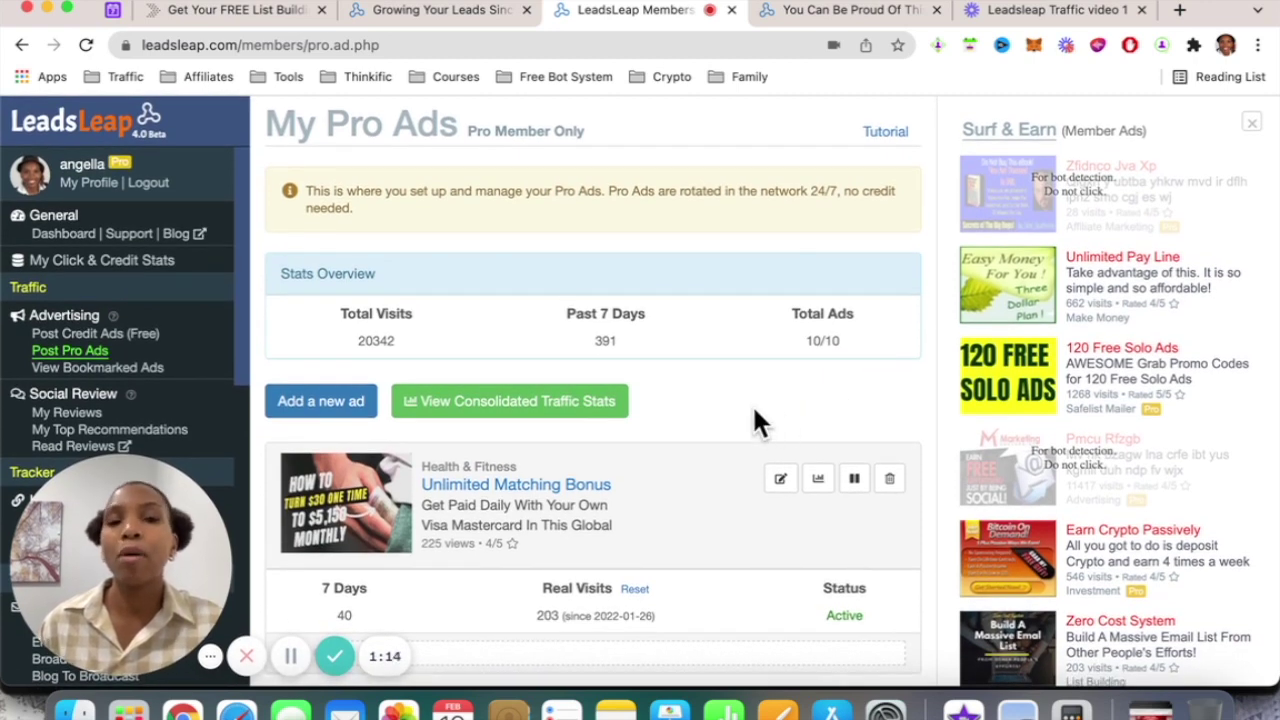
scroll(755, 410, down, 1)
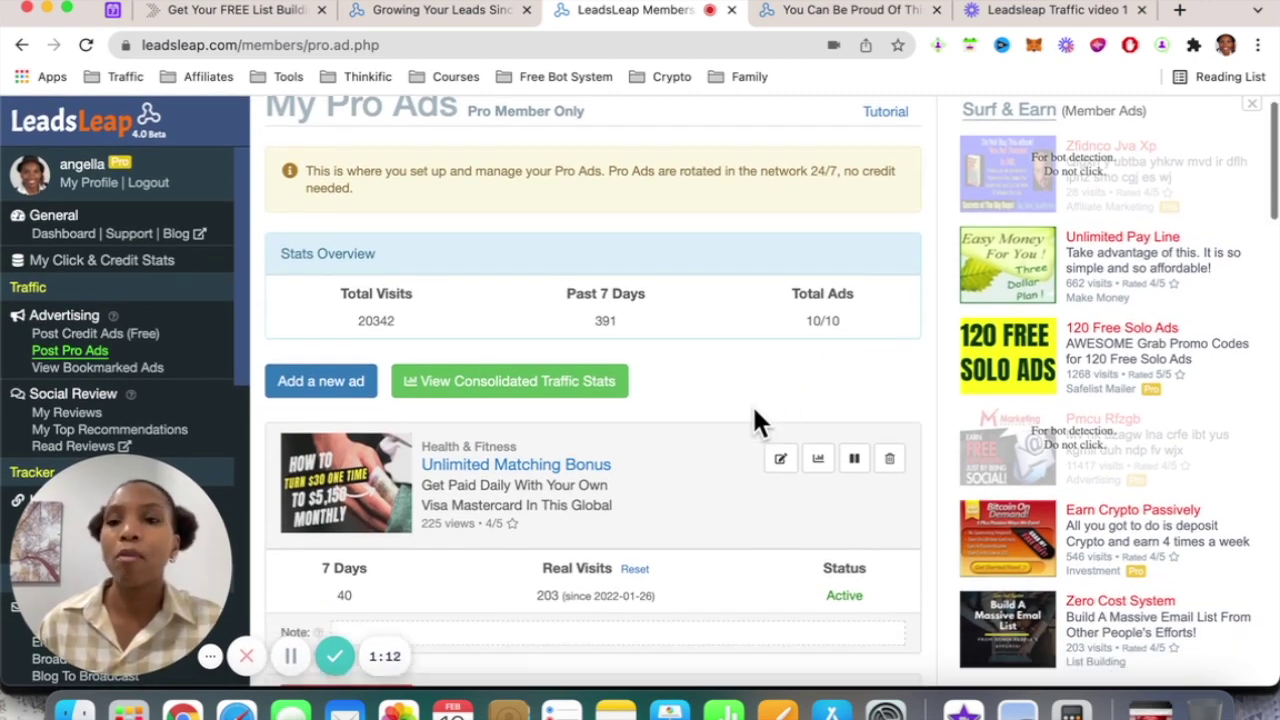
scroll(171, 395, down, 2)
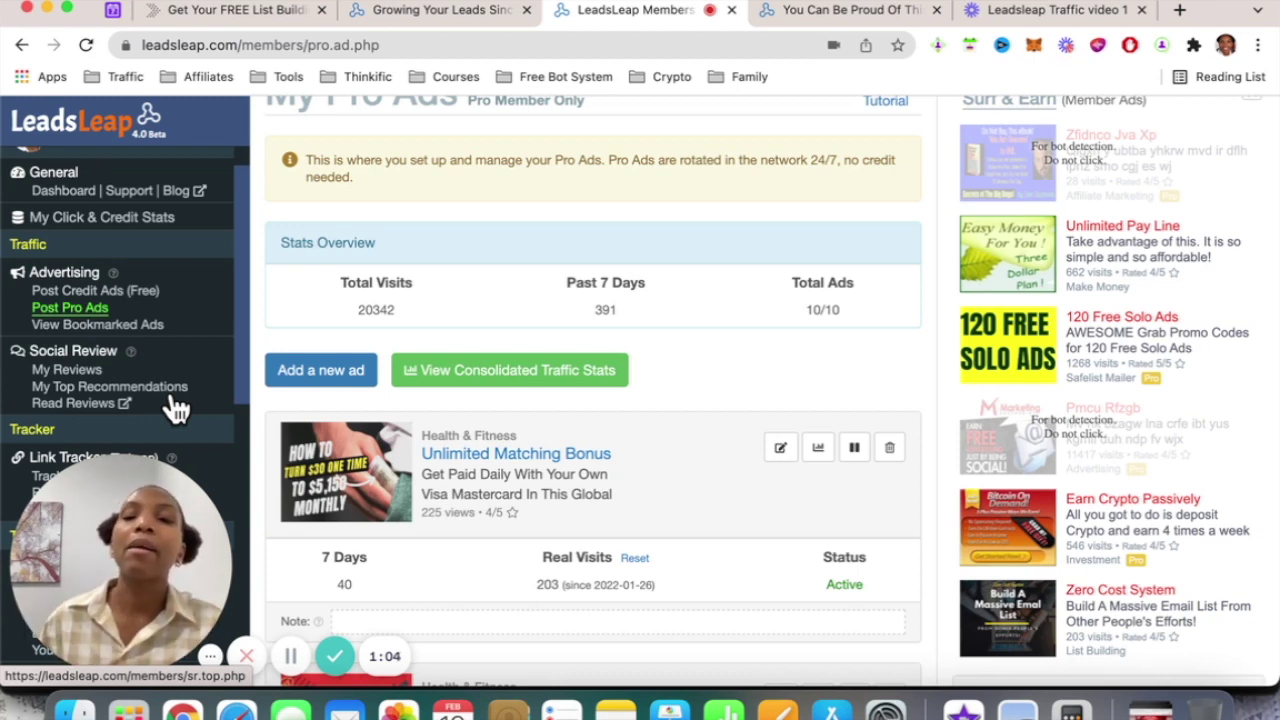
- Go from My Reviews to the public Social Review site via Read Reviews
click(87, 372)
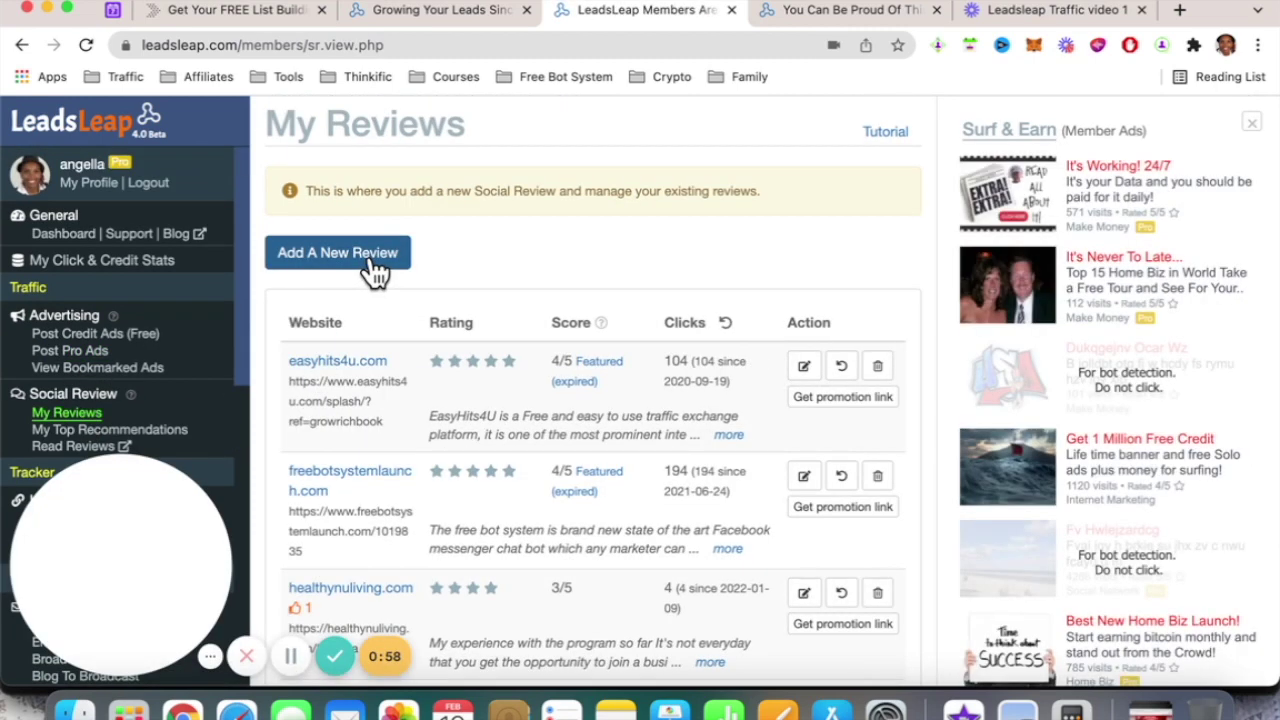
scroll(585, 240, down, 2)
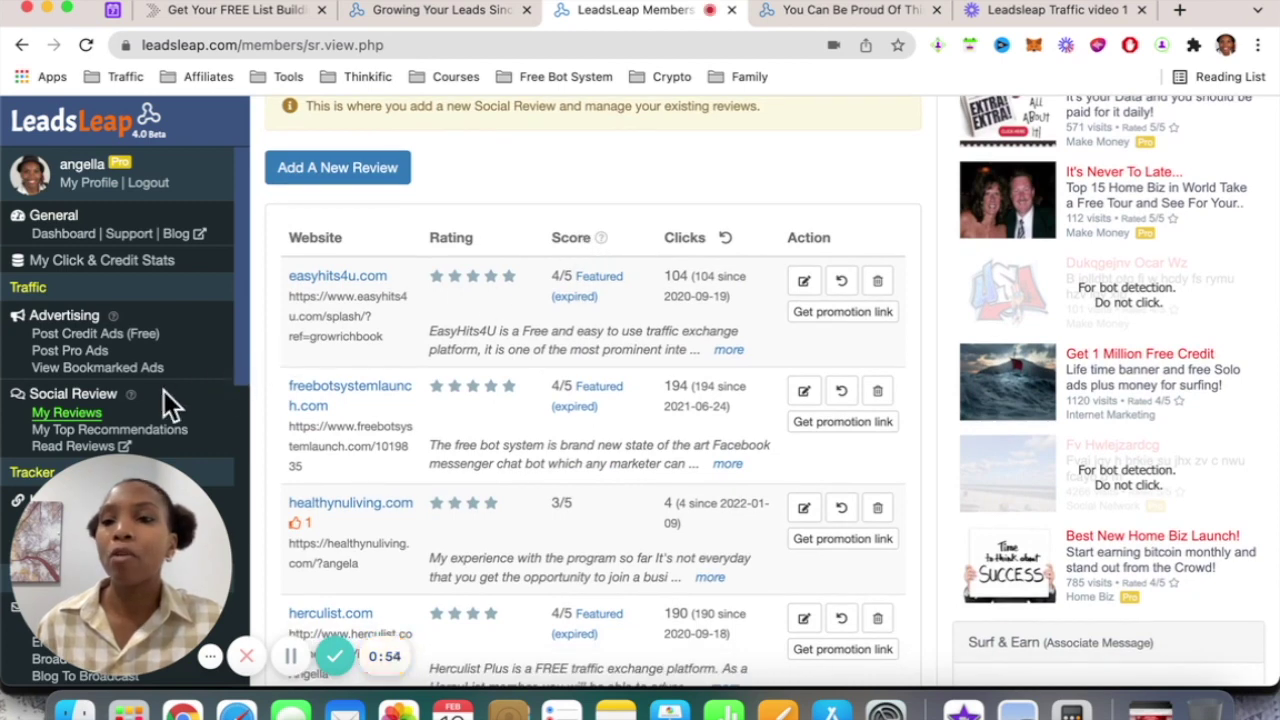
click(80, 447)
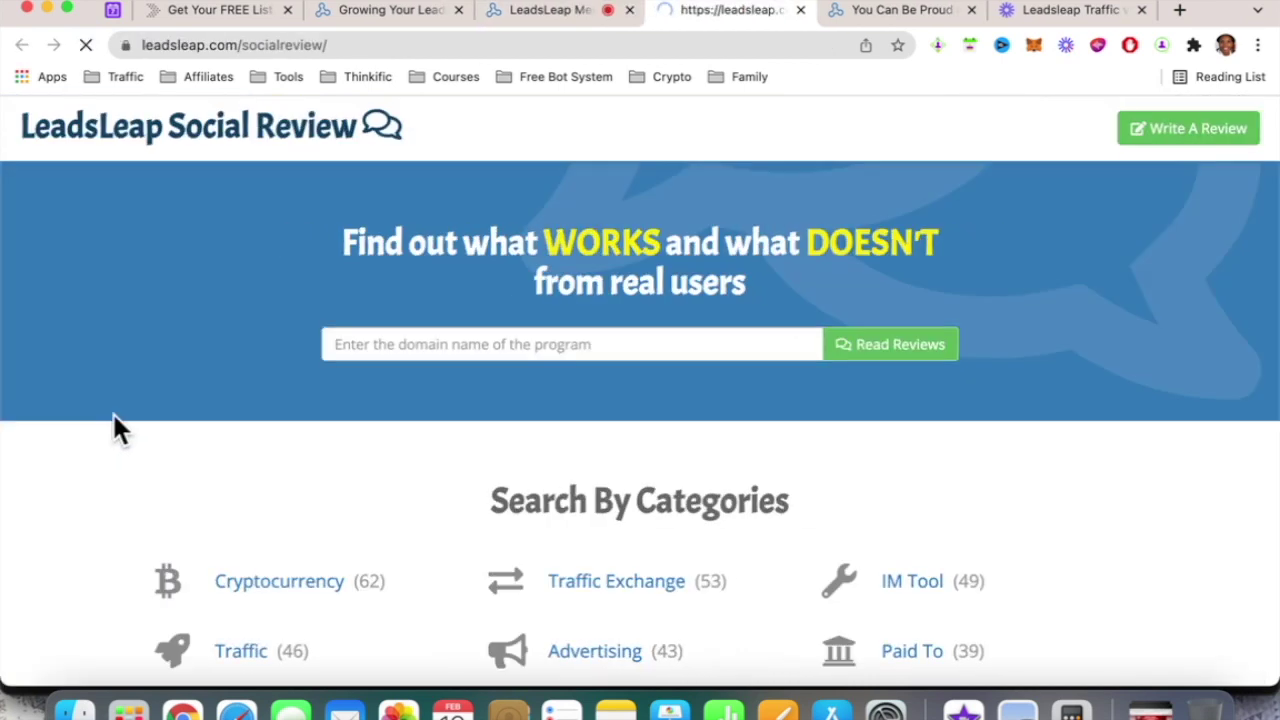
- Browse Social Review's categories, featured reviews and recently updated programs
scroll(817, 543, down, 15)
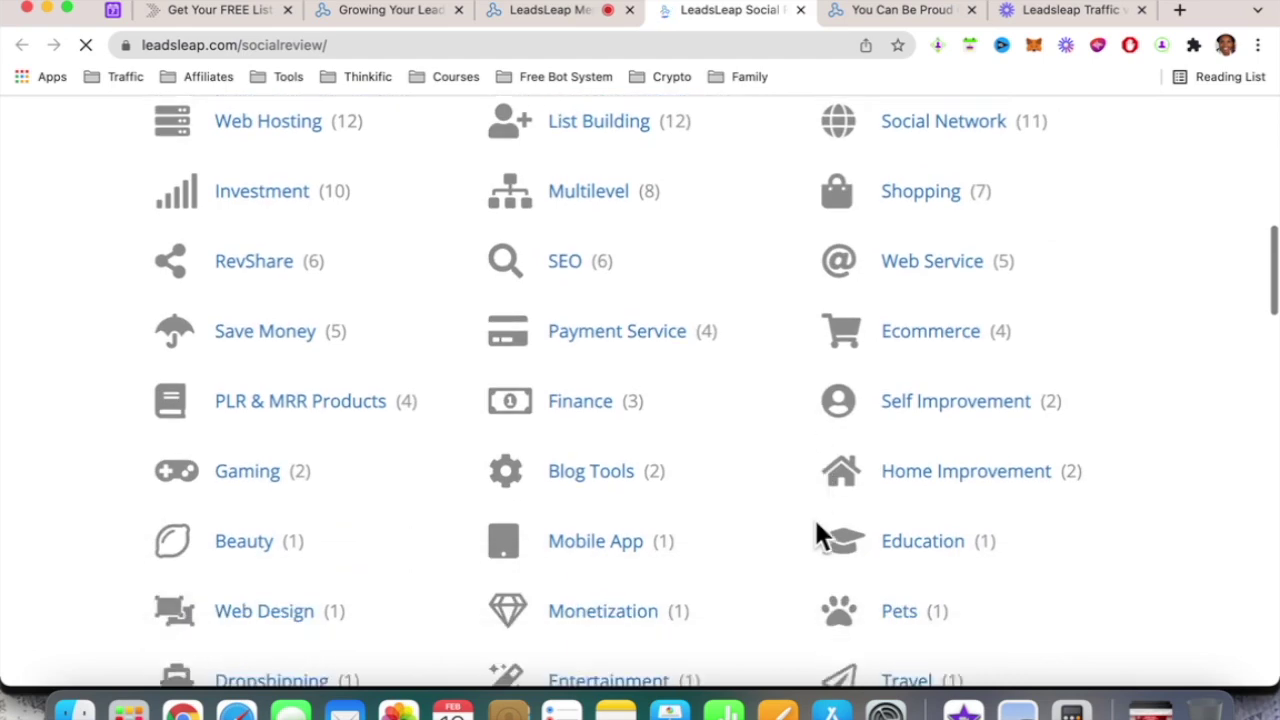
scroll(816, 520, up, 2)
scroll(815, 520, down, 3)
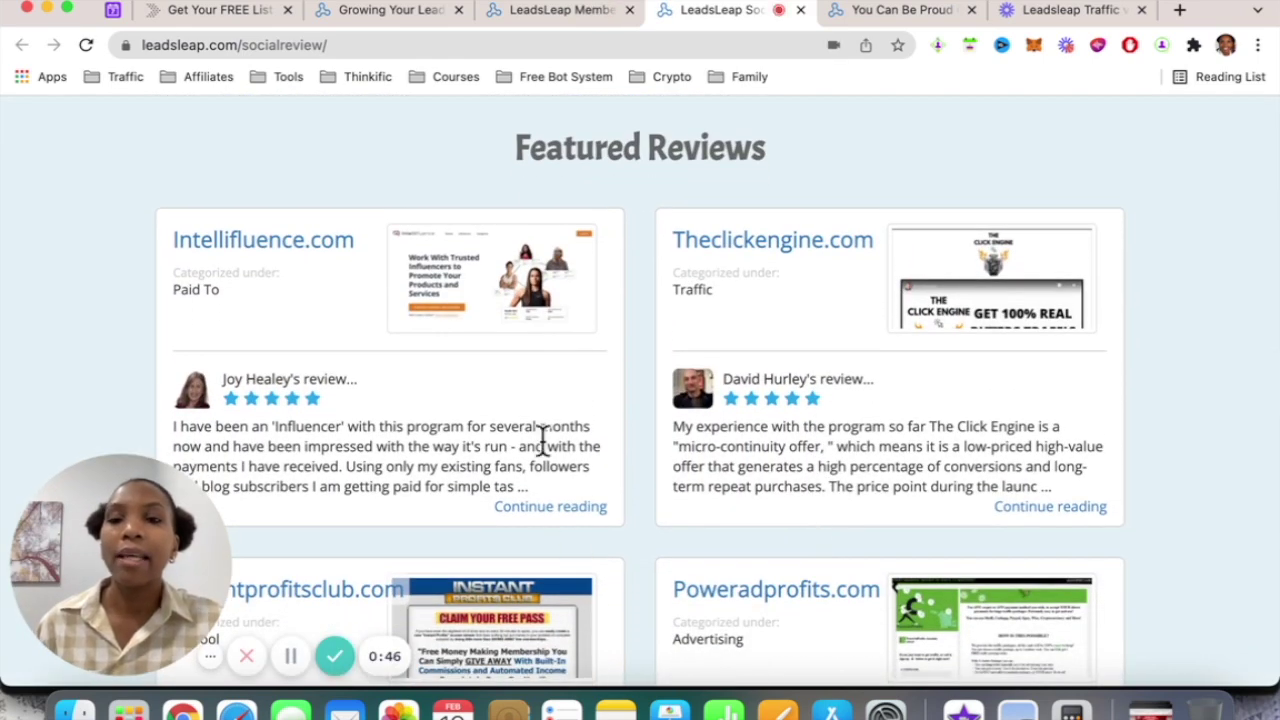
scroll(736, 455, down, 12)
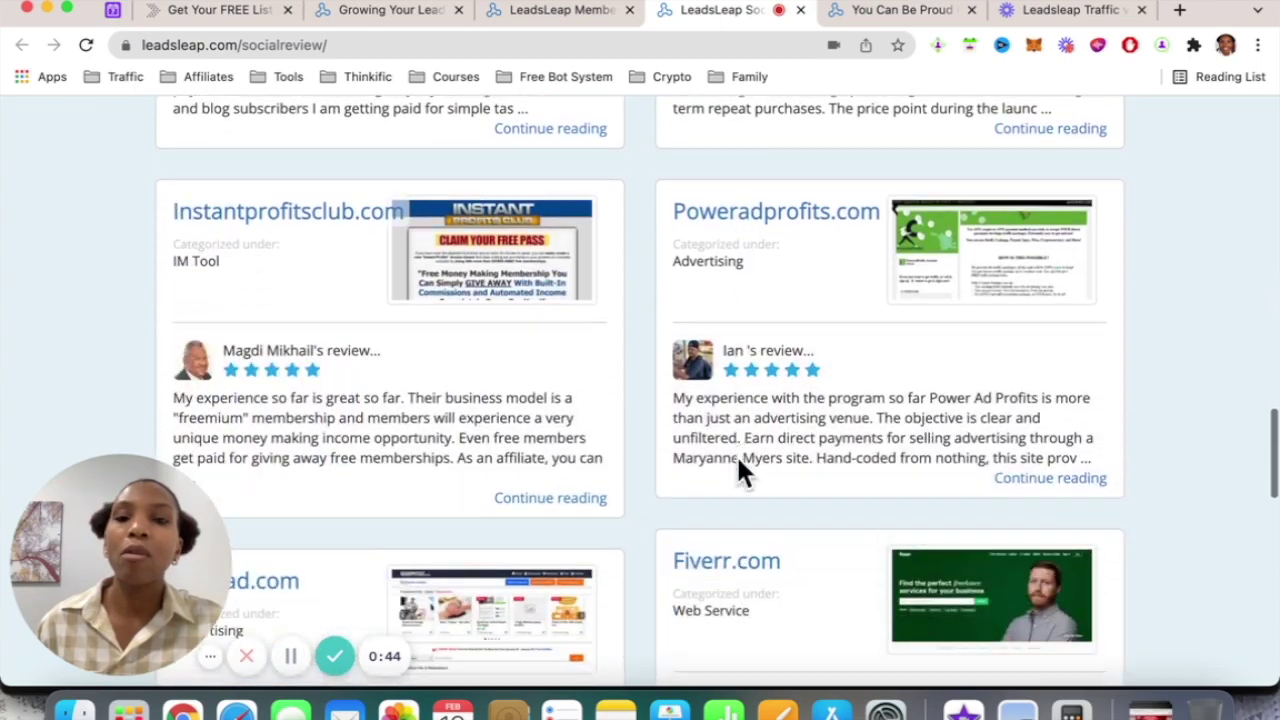
scroll(737, 462, down, 9)
scroll(737, 462, up, 20)
scroll(737, 462, up, 15)
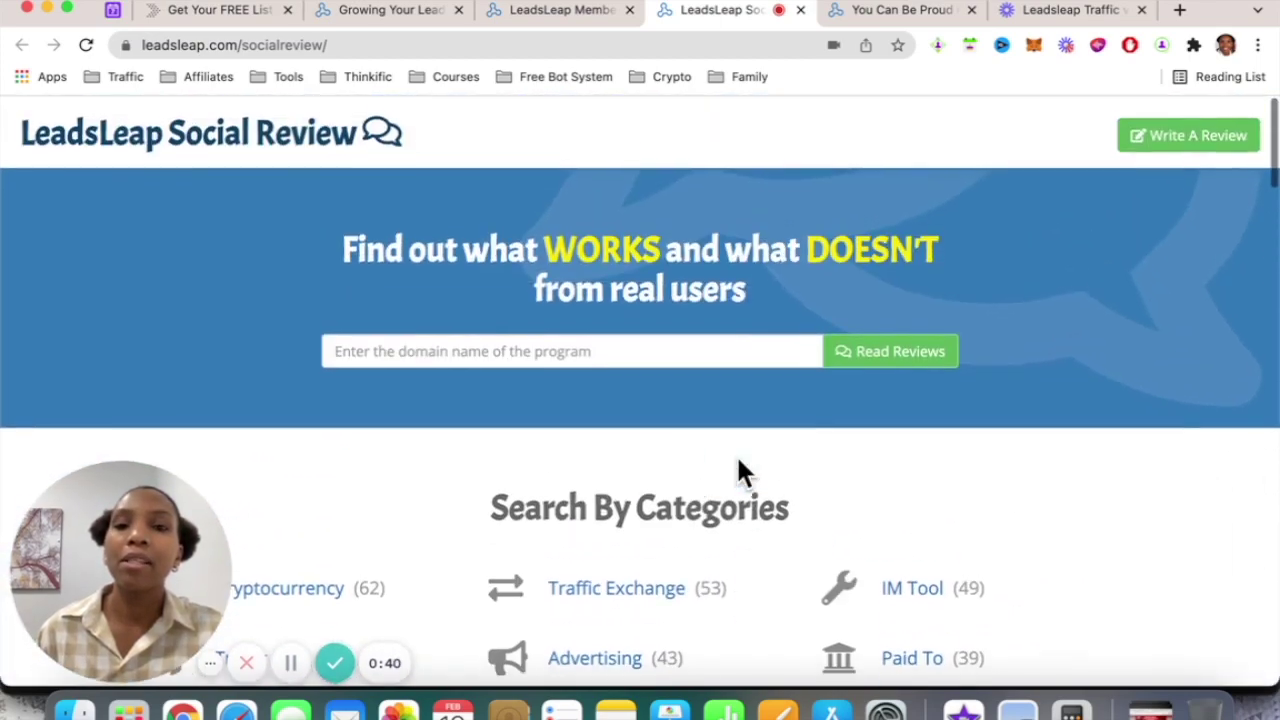
click(668, 333)
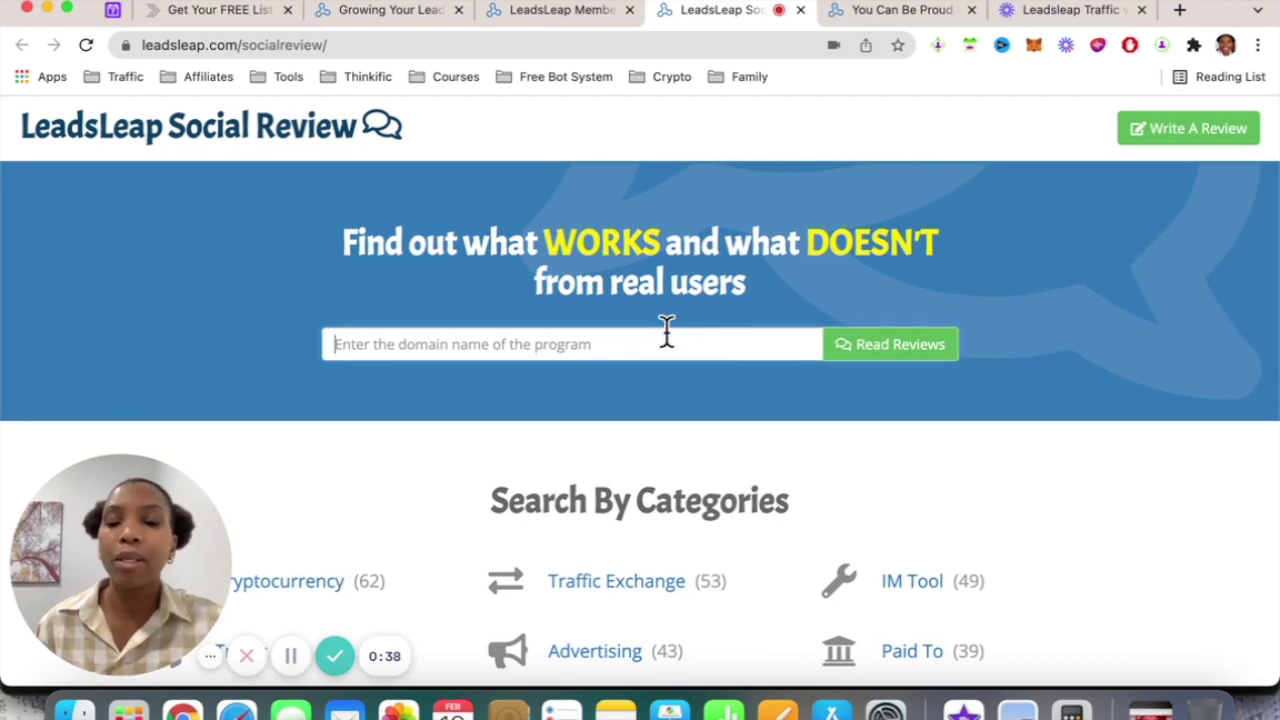
- Look up freemarketinglifestyle.com and view its reviews, rated 4/5 from 1 vote
text(t)
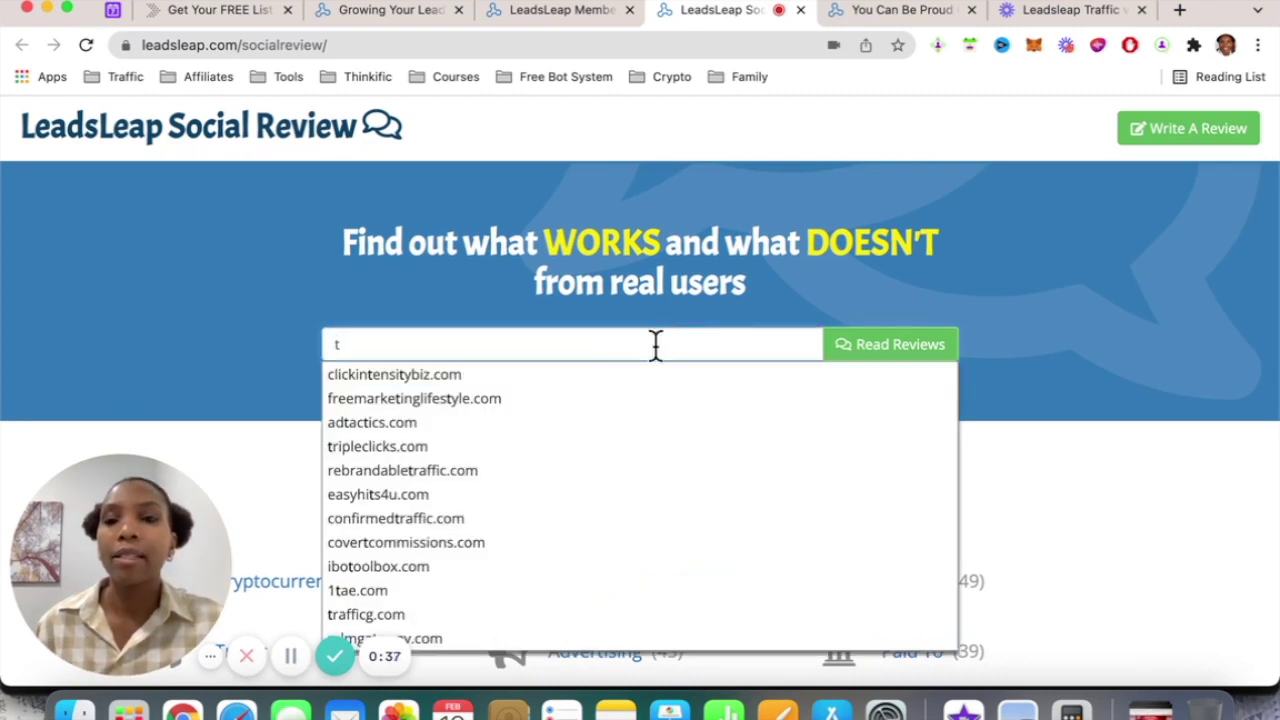
click(566, 400)
click(899, 354)
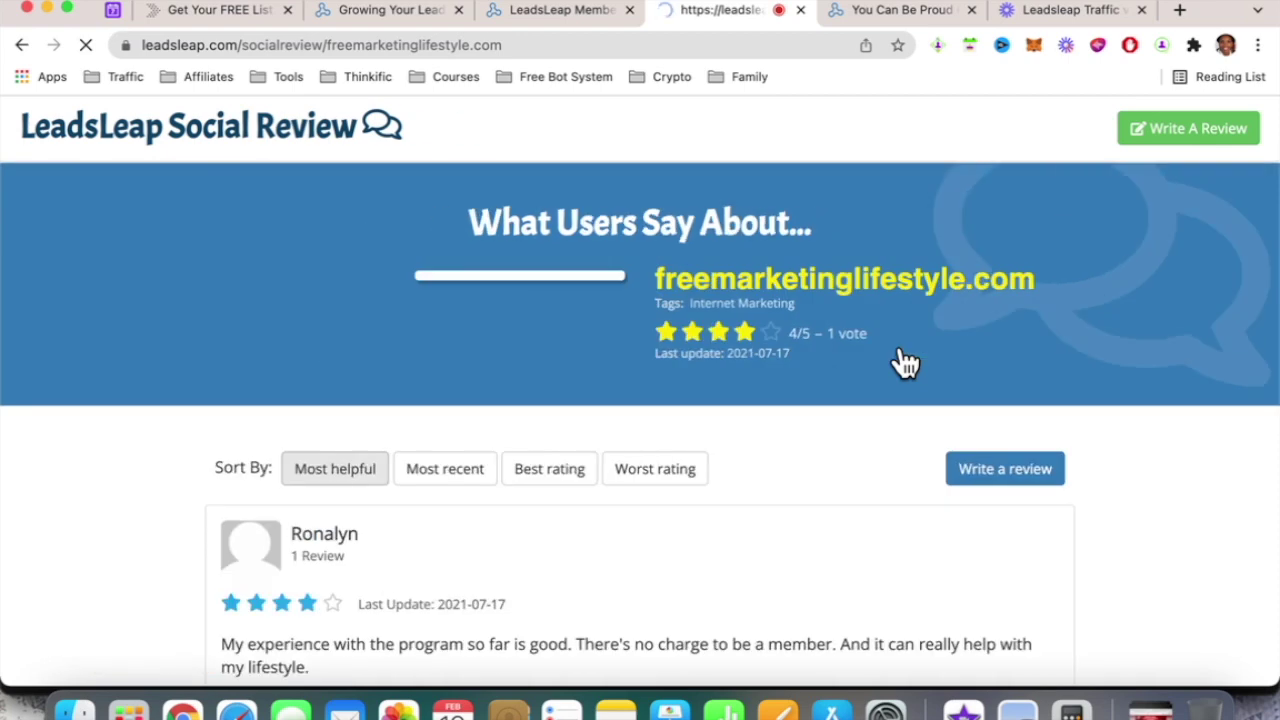
scroll(899, 354, down, 4)
scroll(905, 363, up, 1)
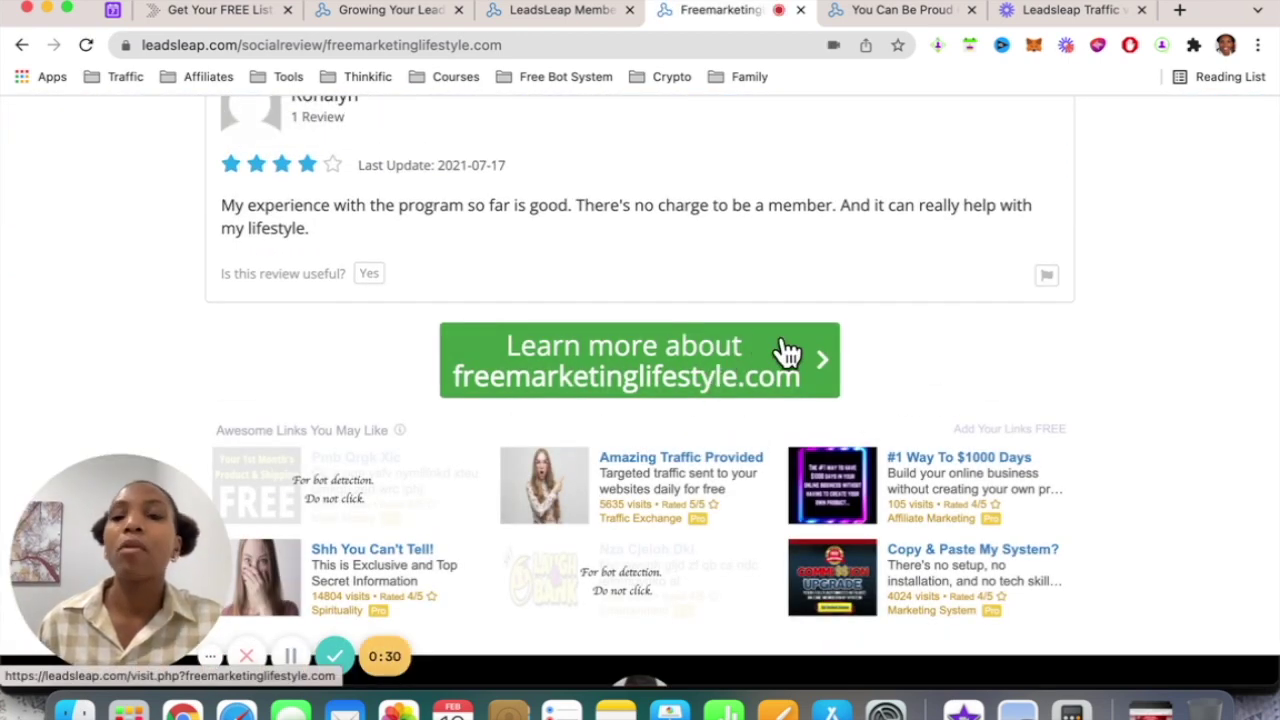
scroll(787, 352, down, 3)
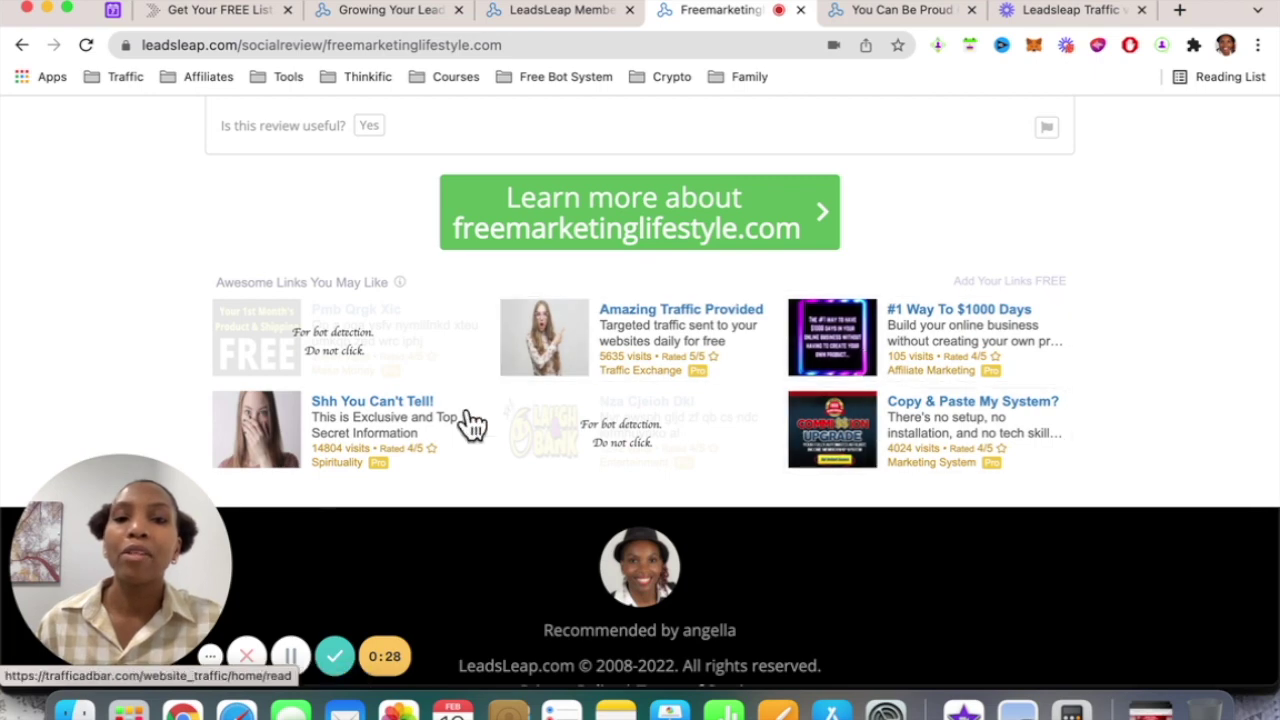
scroll(868, 118, up, 10)
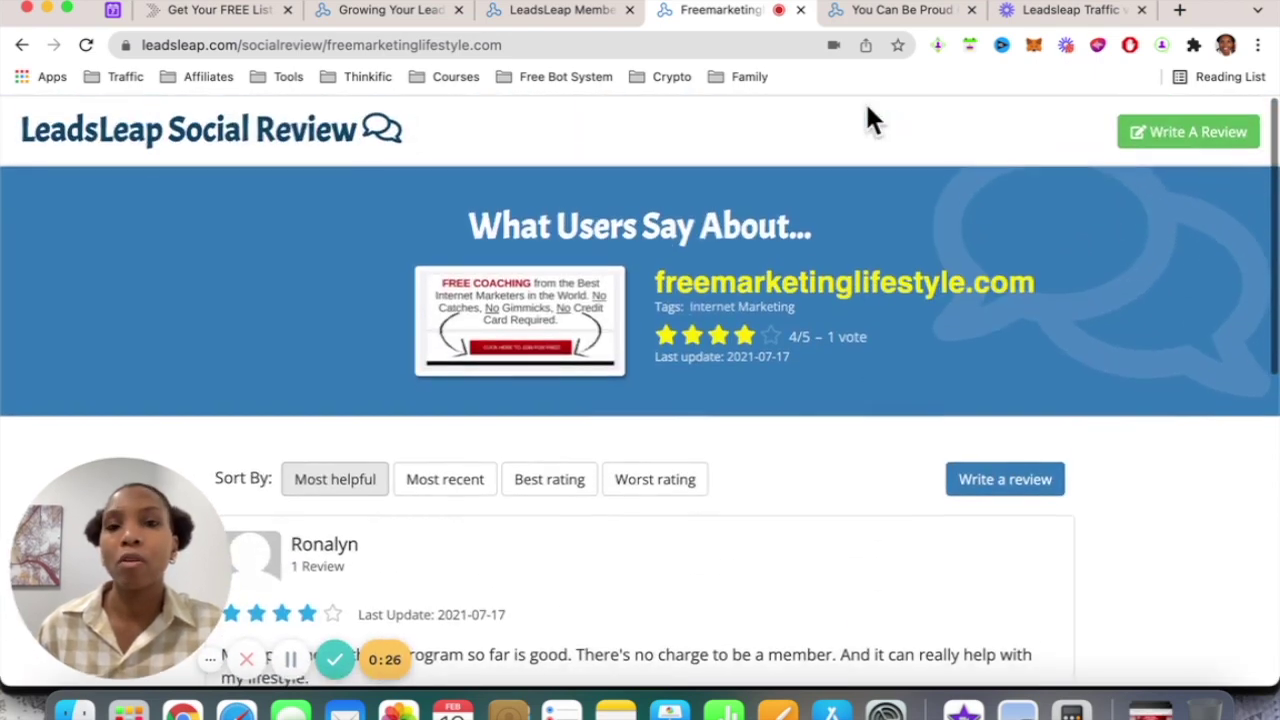
click(586, 12)
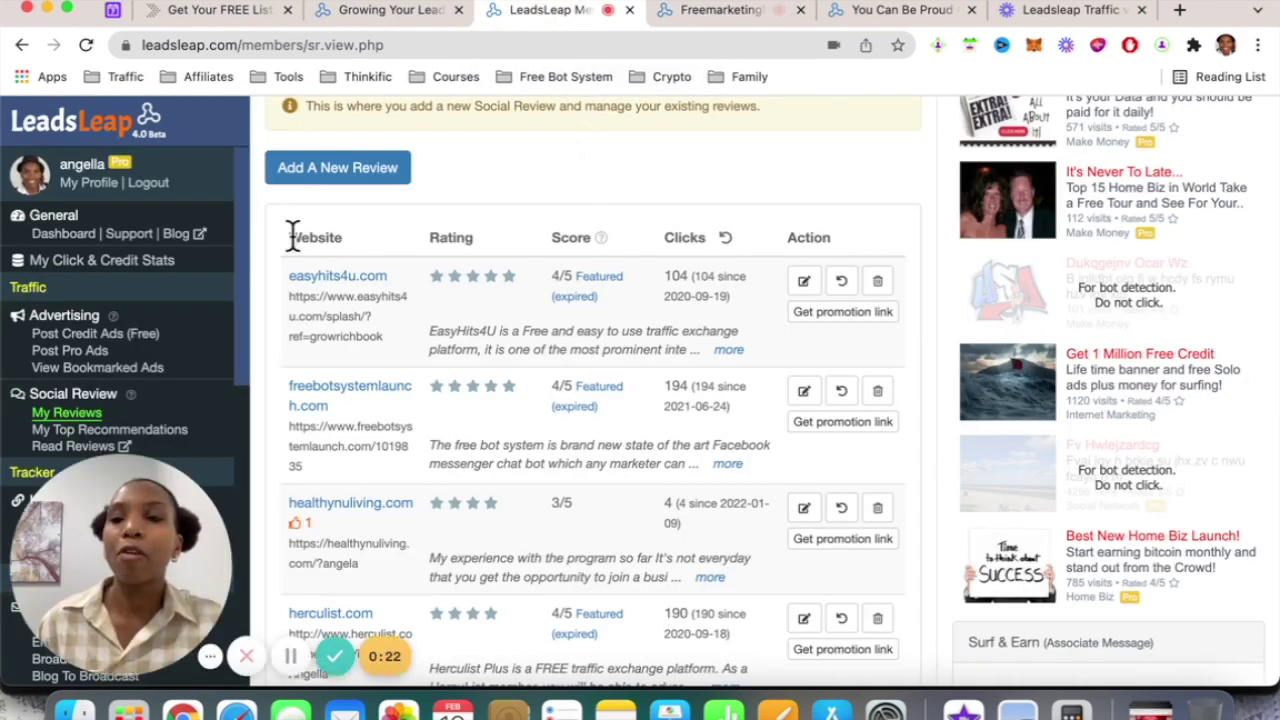
scroll(159, 407, down, 2)
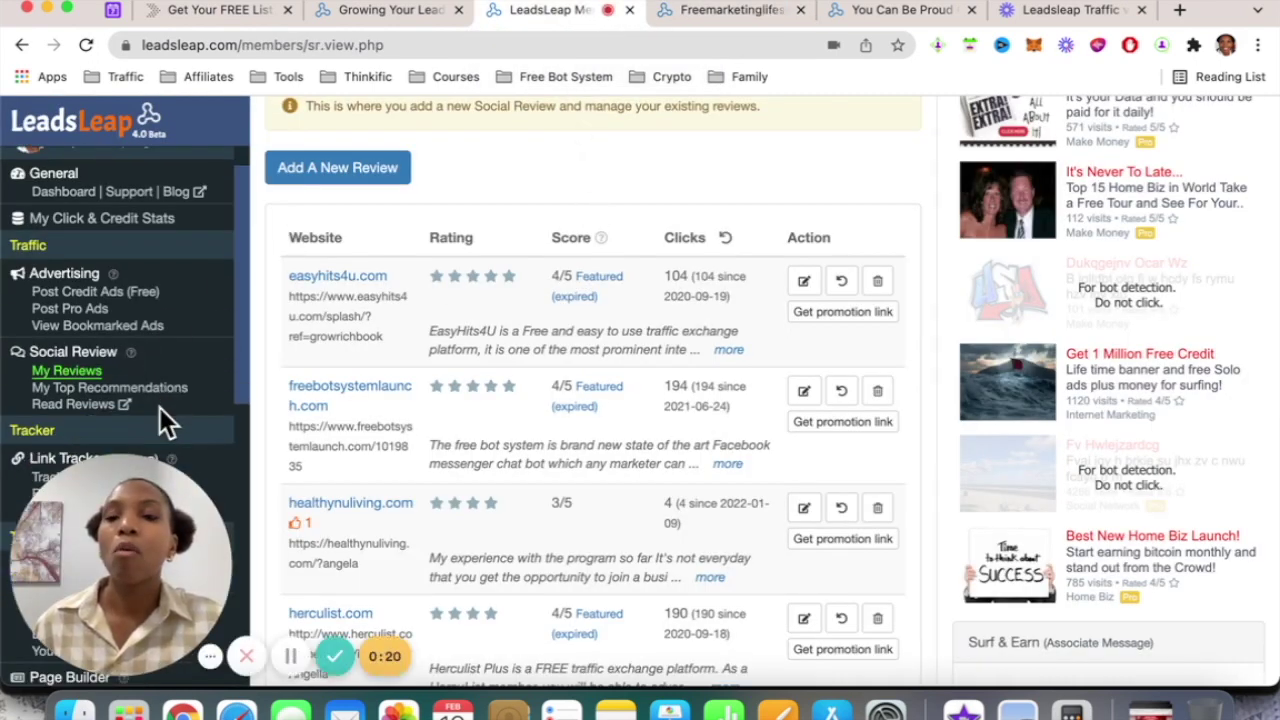
click(157, 405)
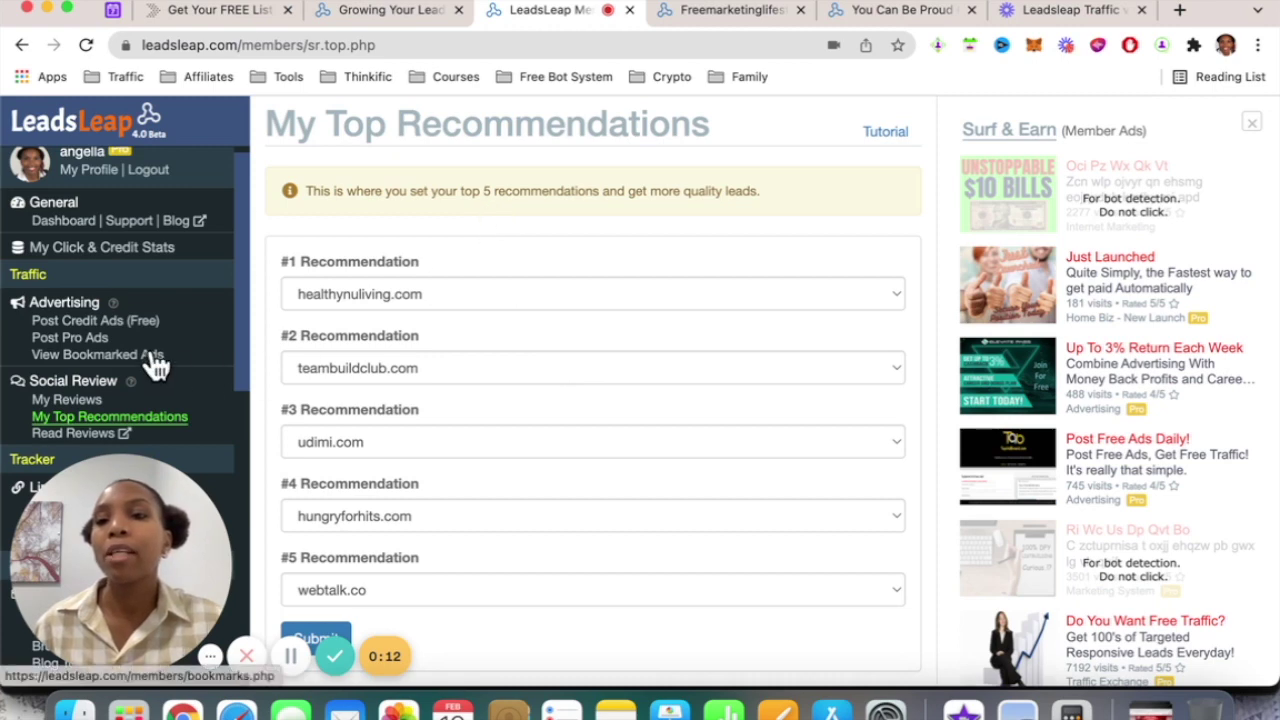
scroll(155, 362, down, 1)
scroll(180, 340, down, 3)
scroll(180, 334, down, 5)
scroll(180, 334, up, 1)
scroll(182, 333, down, 5)
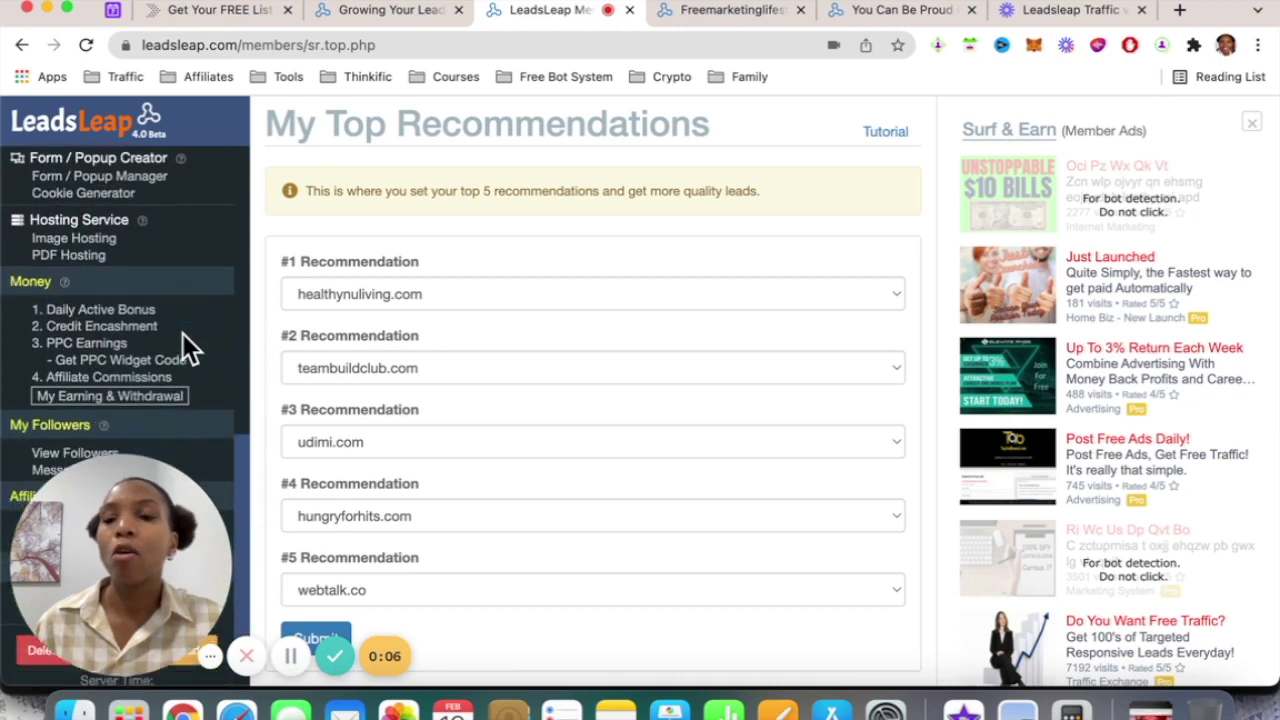
scroll(182, 333, down, 2)
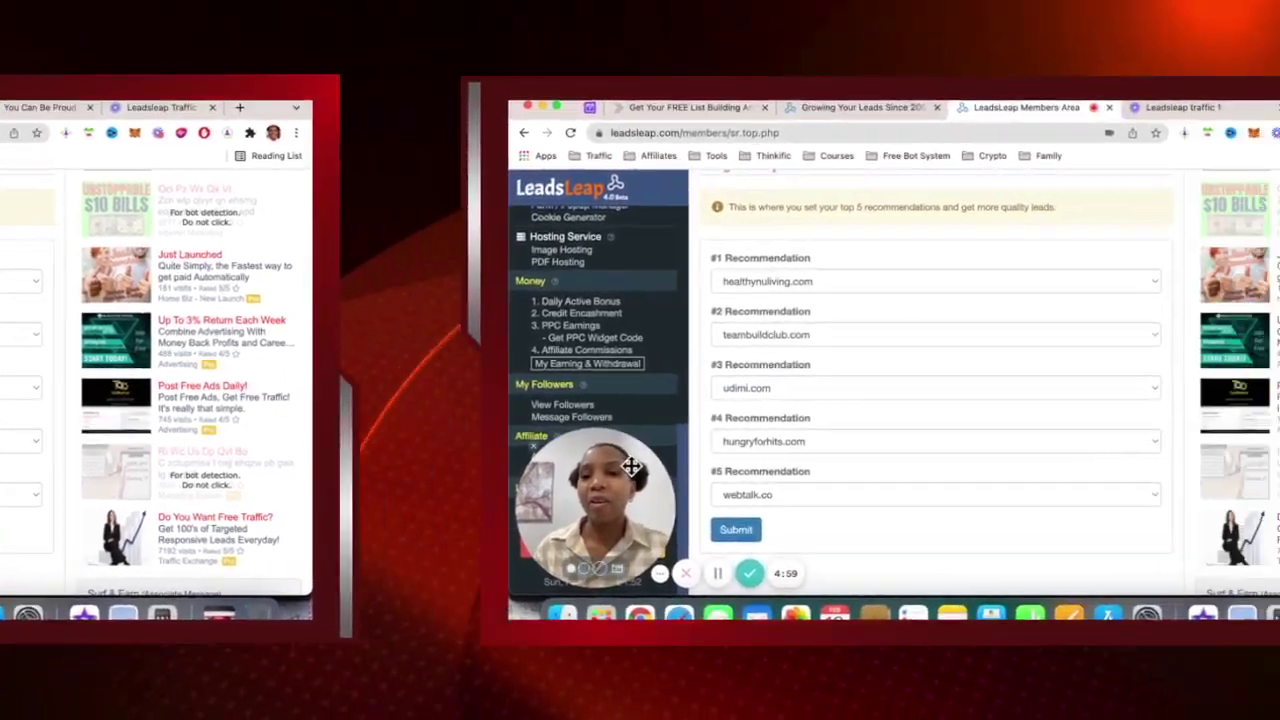
drag(632, 467, 1124, 244)
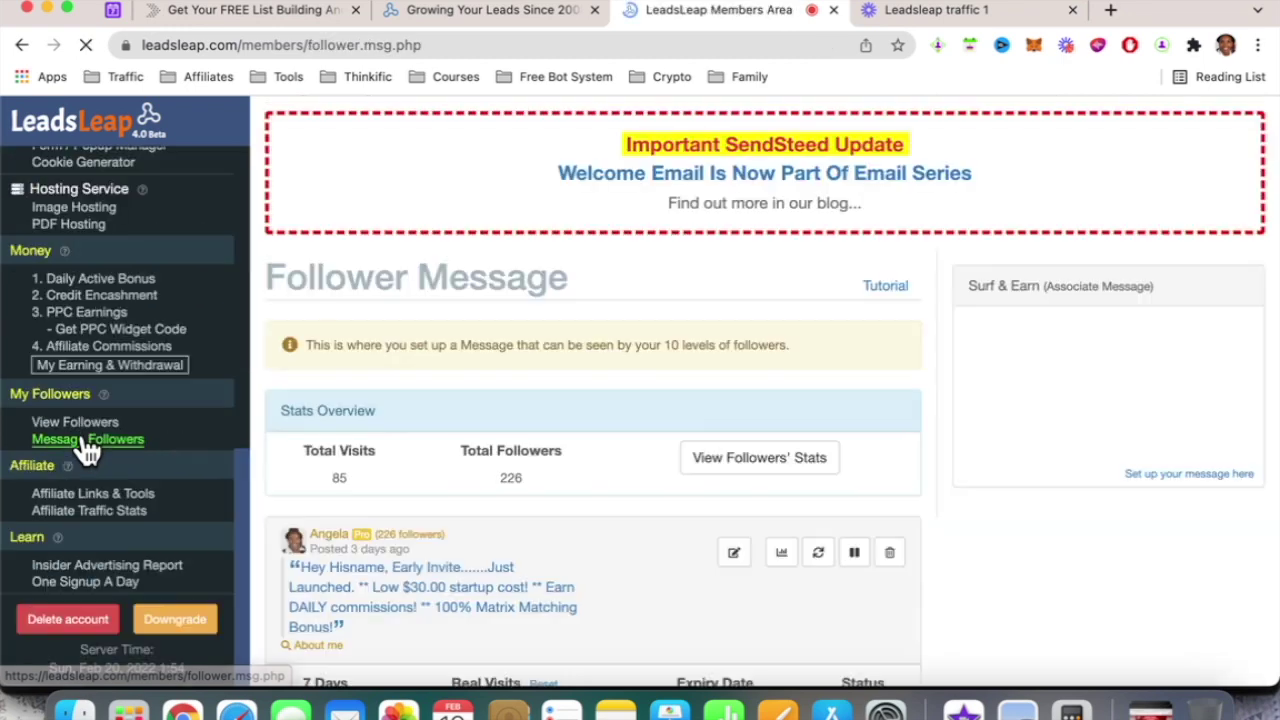
- Review the chart of 226 followers broken down by level on My Followers
scroll(616, 518, down, 2)
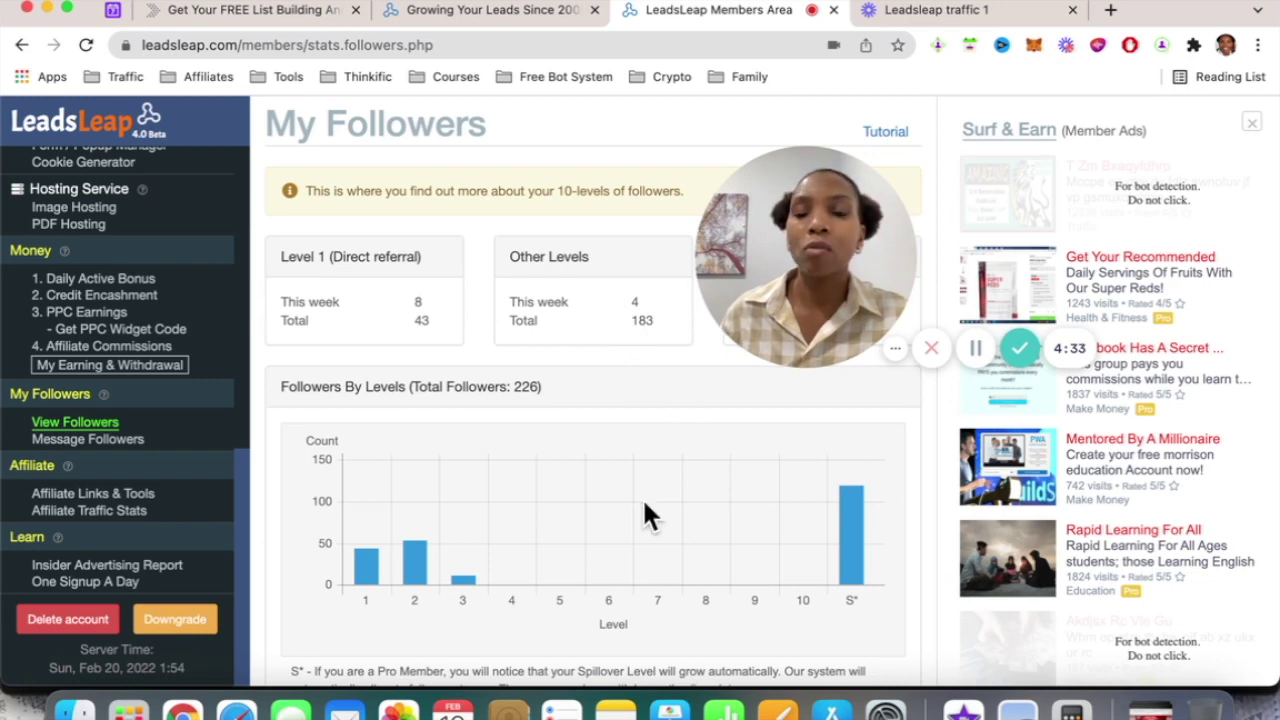
scroll(644, 503, down, 4)
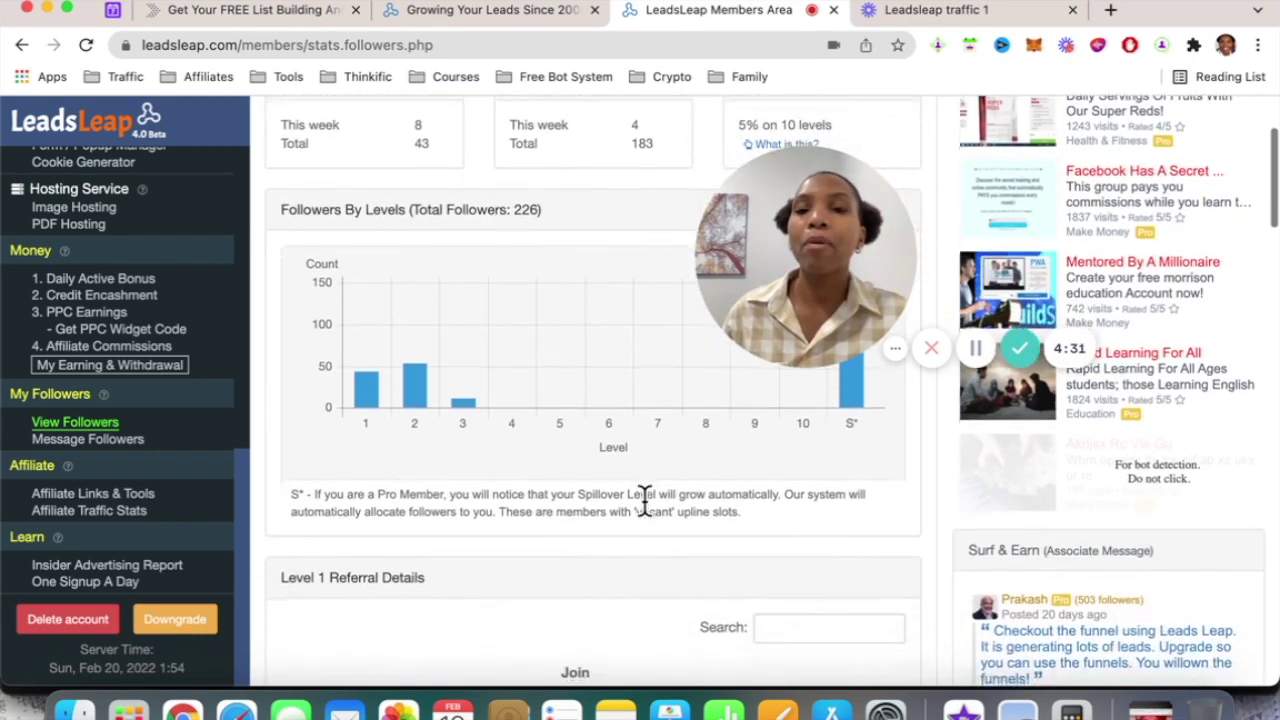
scroll(643, 497, down, 5)
scroll(643, 497, up, 10)
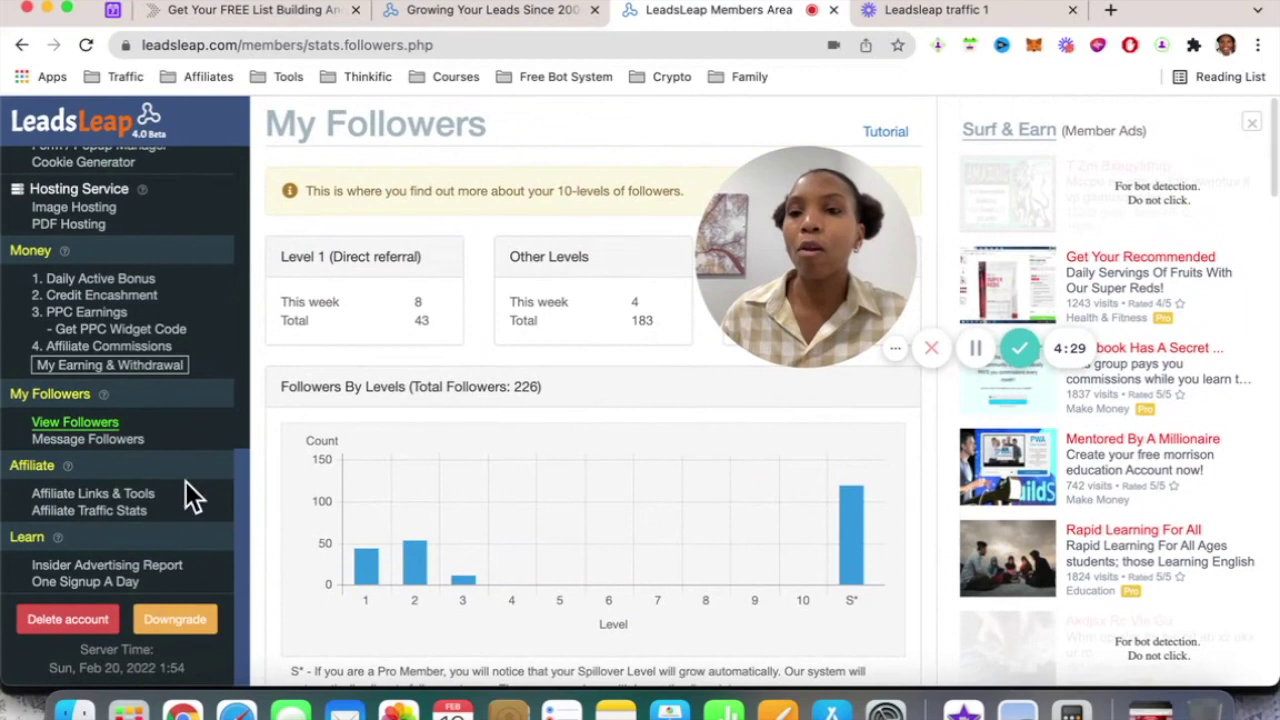
click(115, 445)
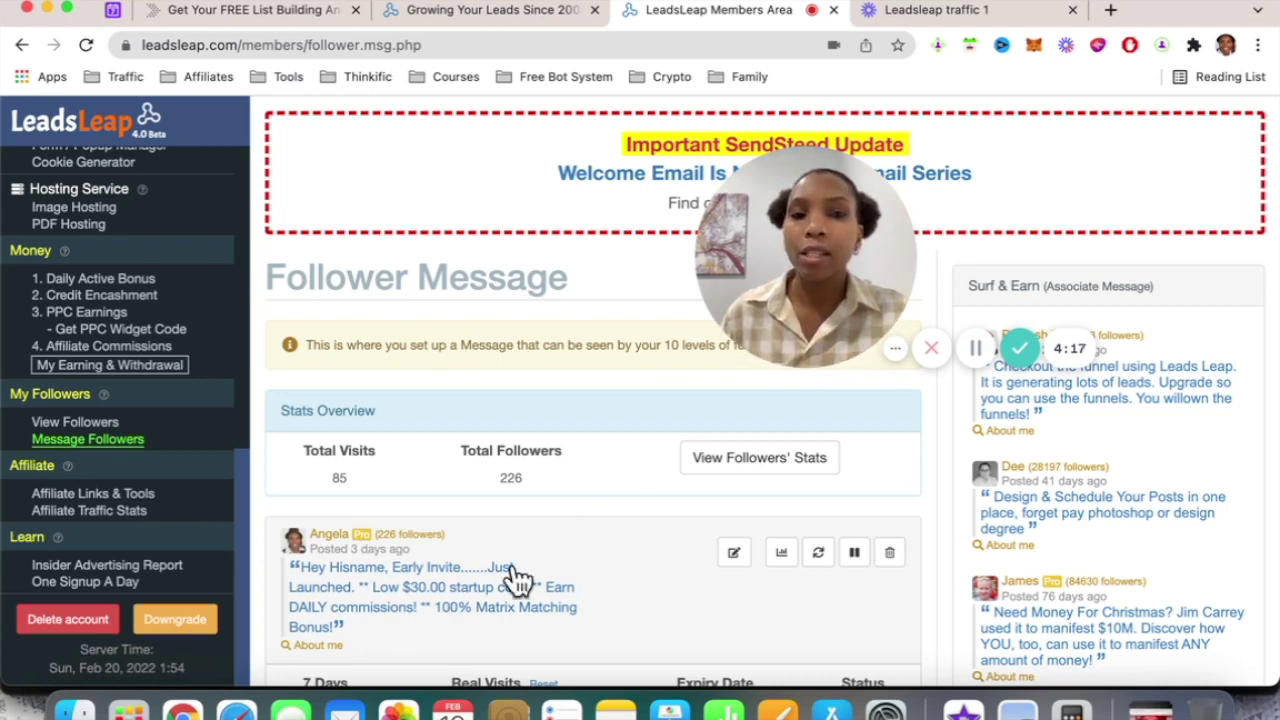
- Read the follower message advertising a $30.00 startup cost and its stats, then scroll back up
drag(840, 335, 637, 302)
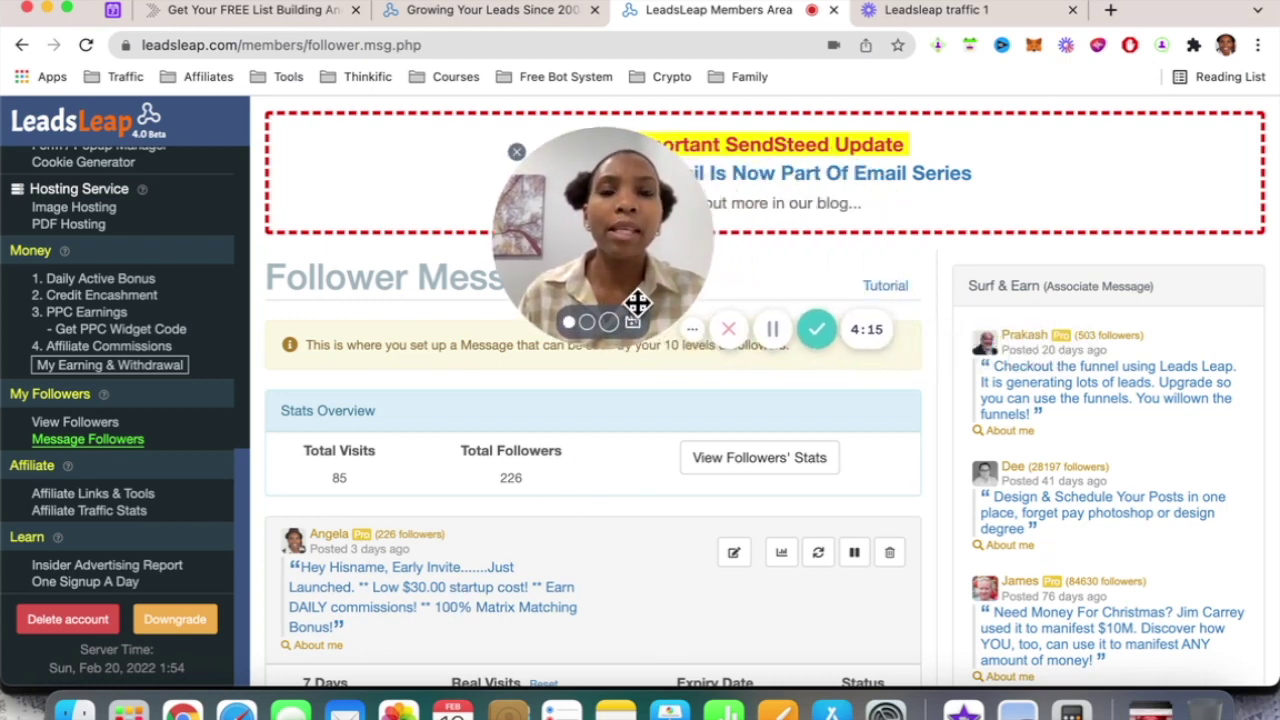
scroll(1155, 515, down, 3)
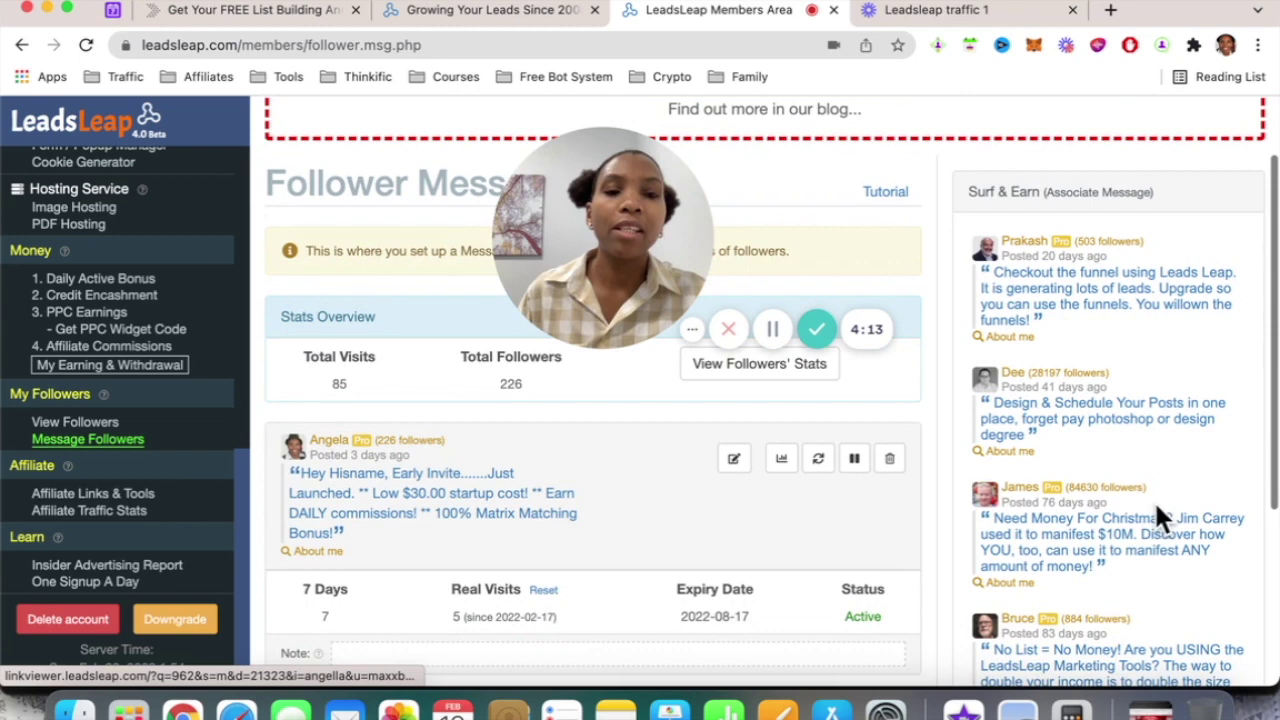
scroll(1100, 570, down, 5)
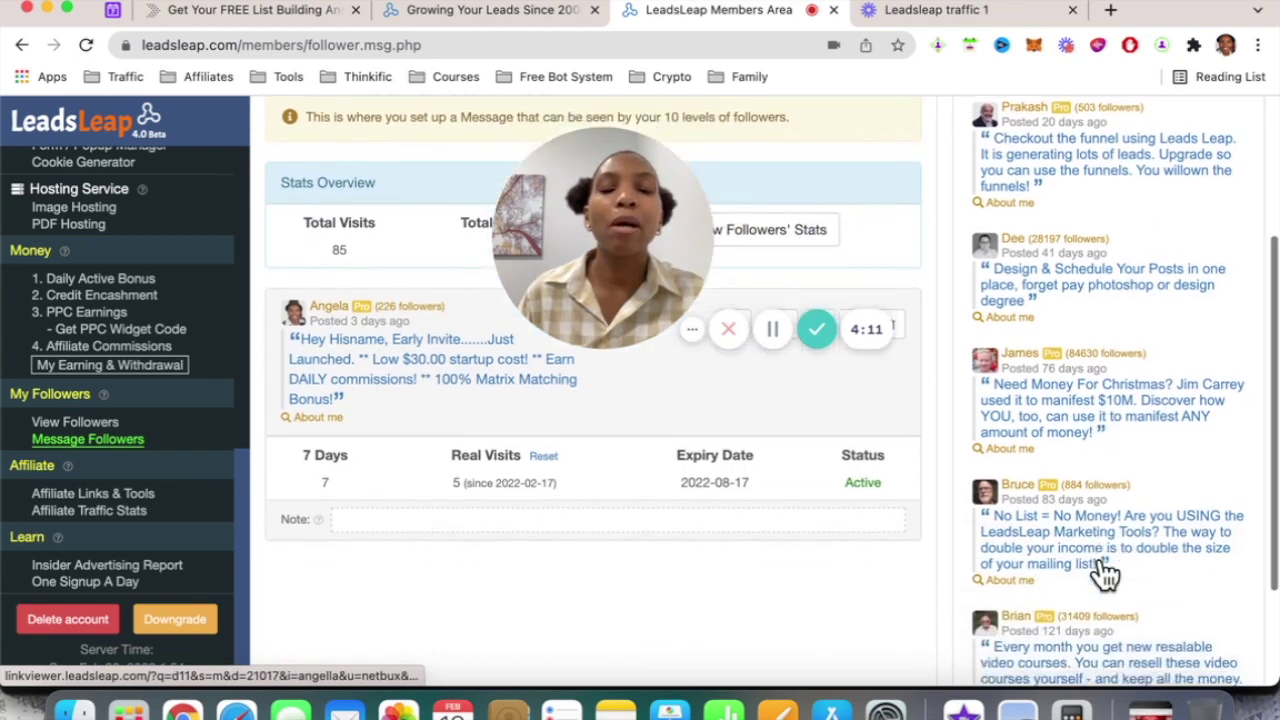
scroll(1100, 570, up, 1)
scroll(1100, 306, up, 3)
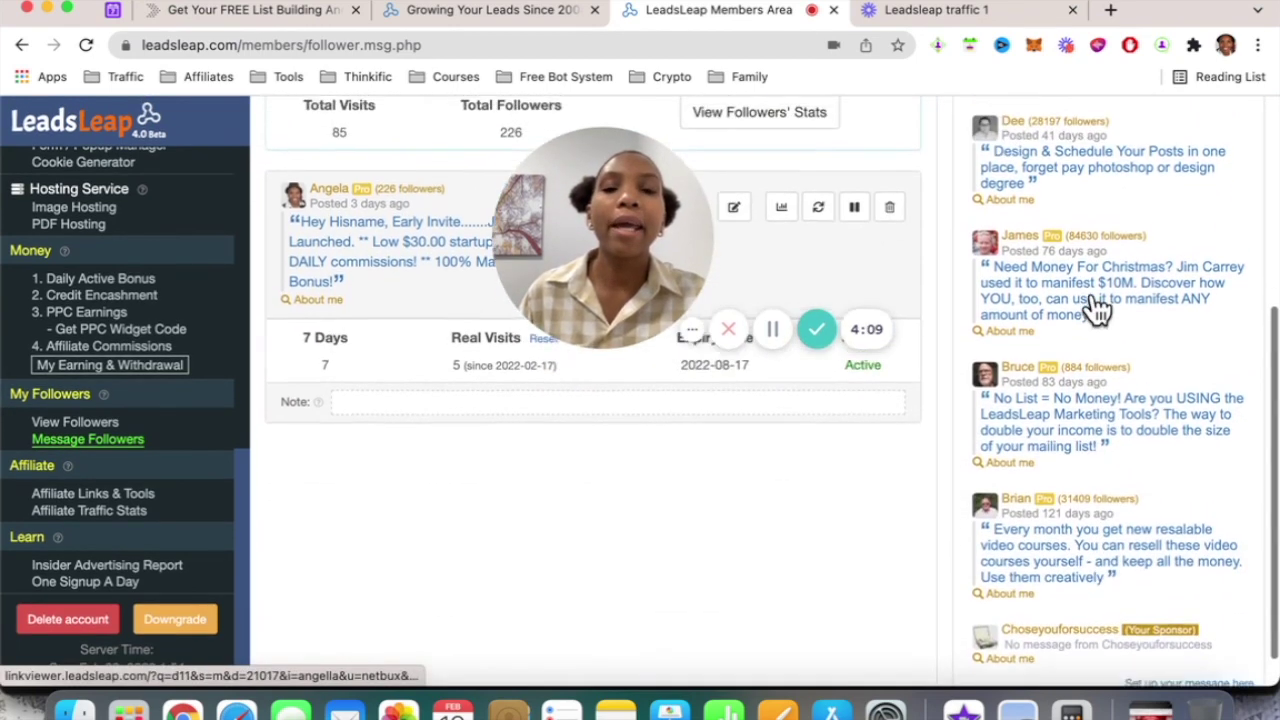
scroll(1093, 298, up, 1)
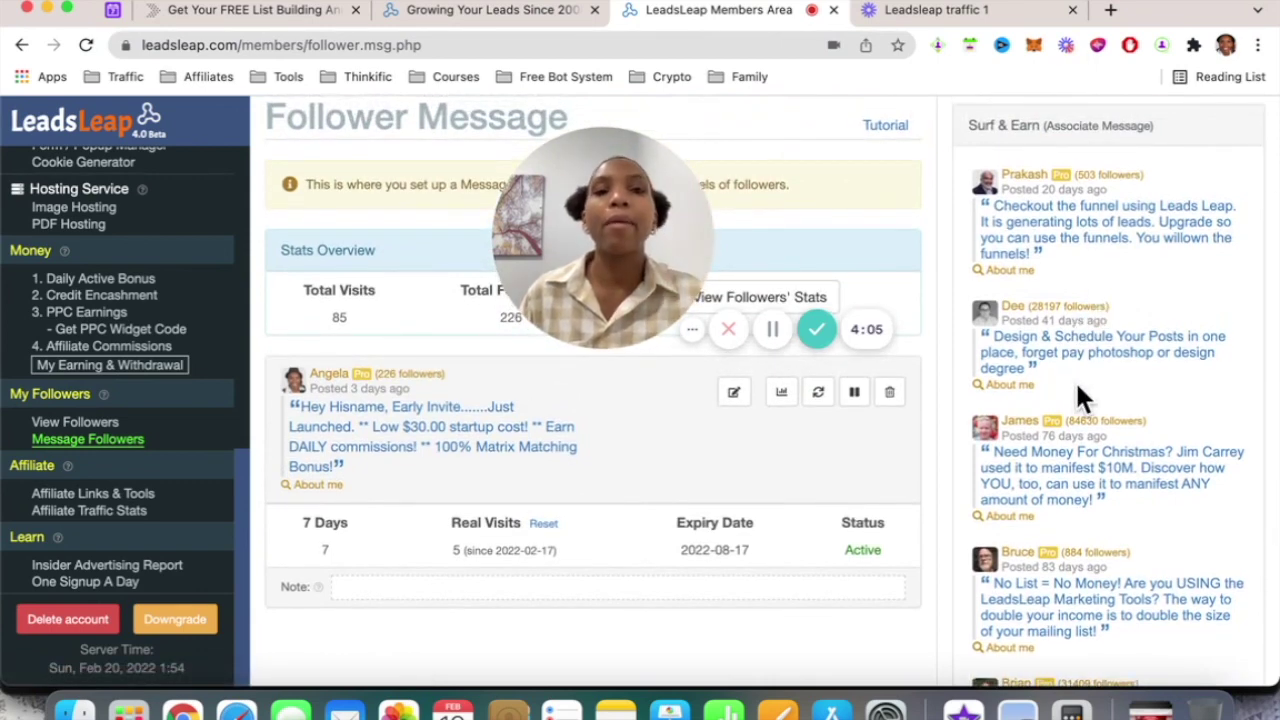
scroll(42, 235, up, 5)
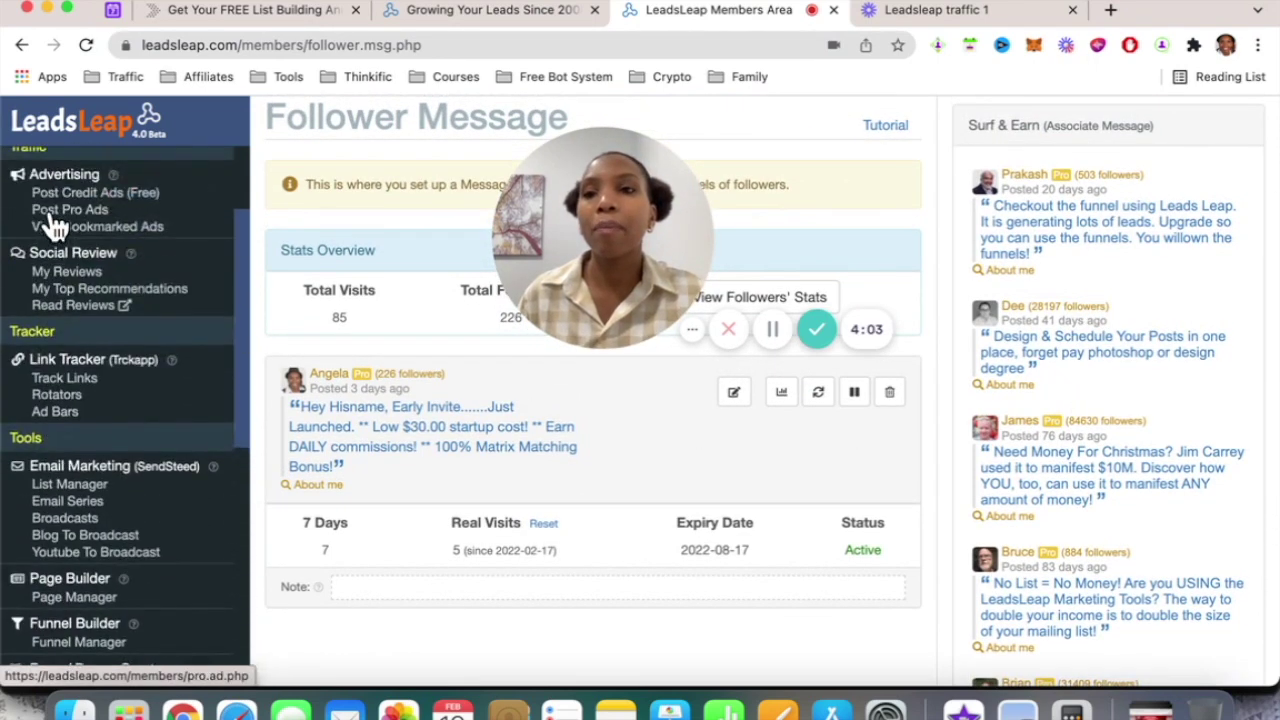
scroll(77, 203, up, 2)
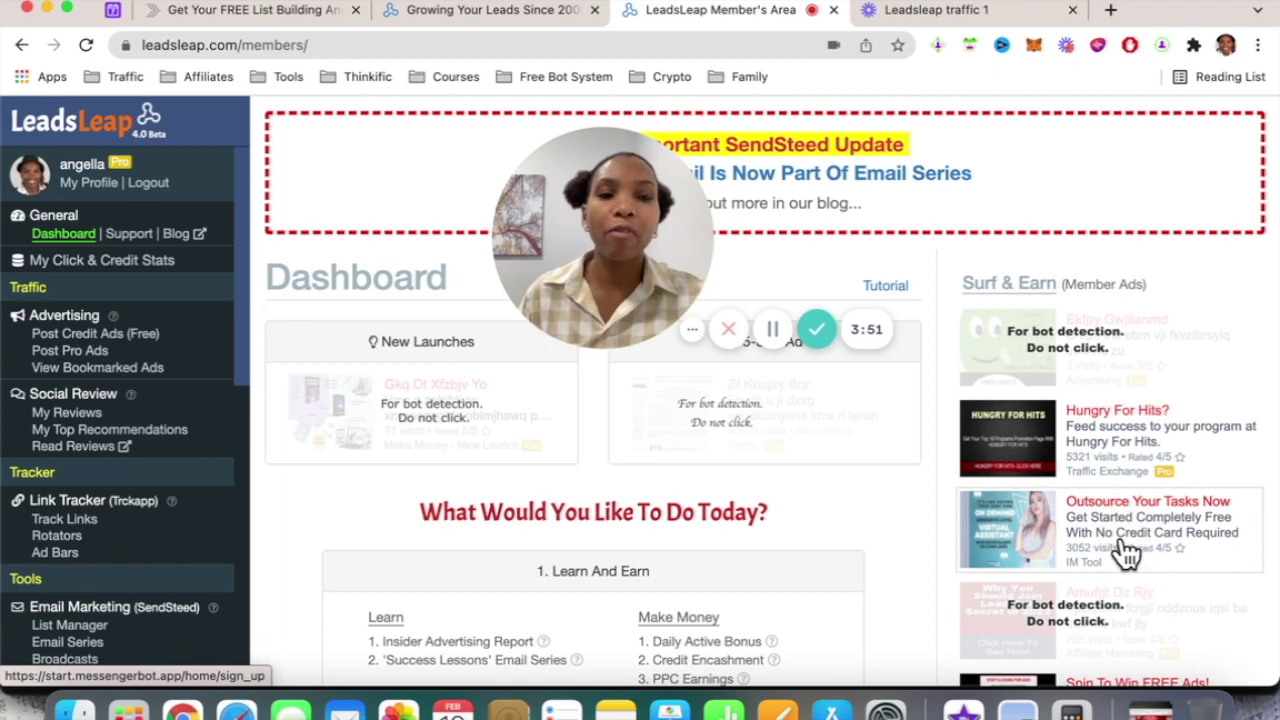
scroll(920, 515, down, 2)
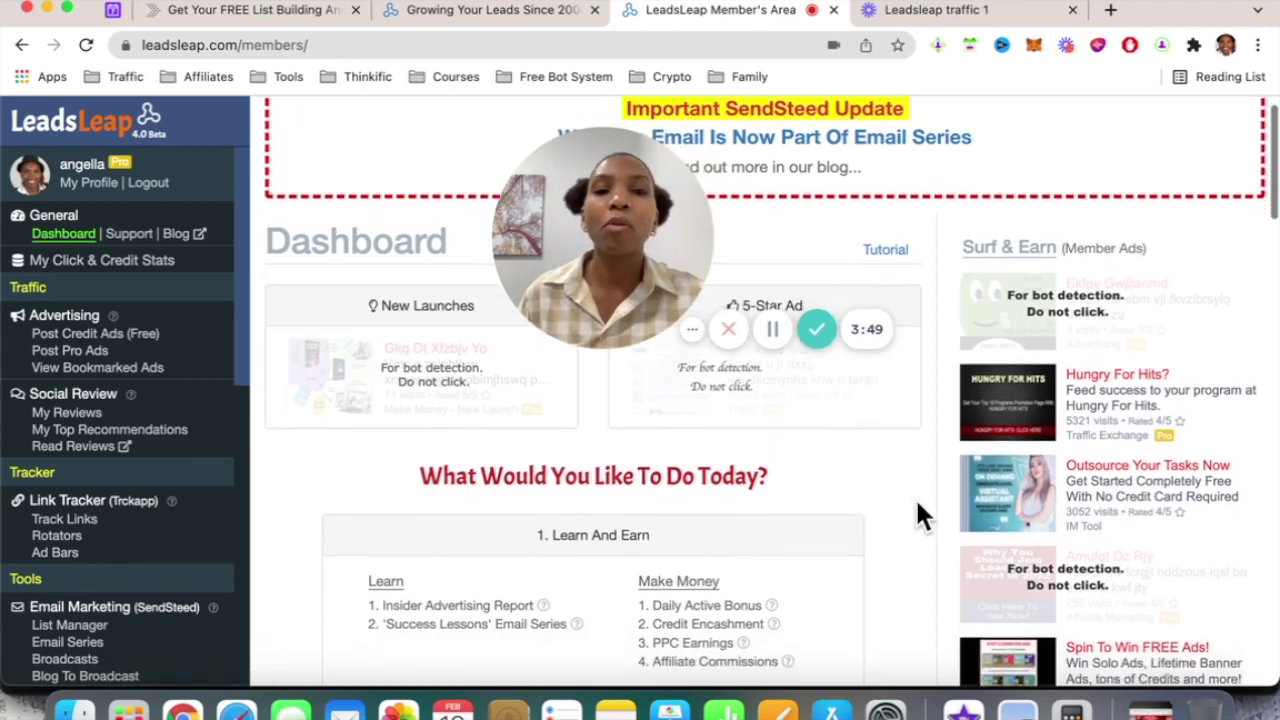
scroll(920, 512, down, 6)
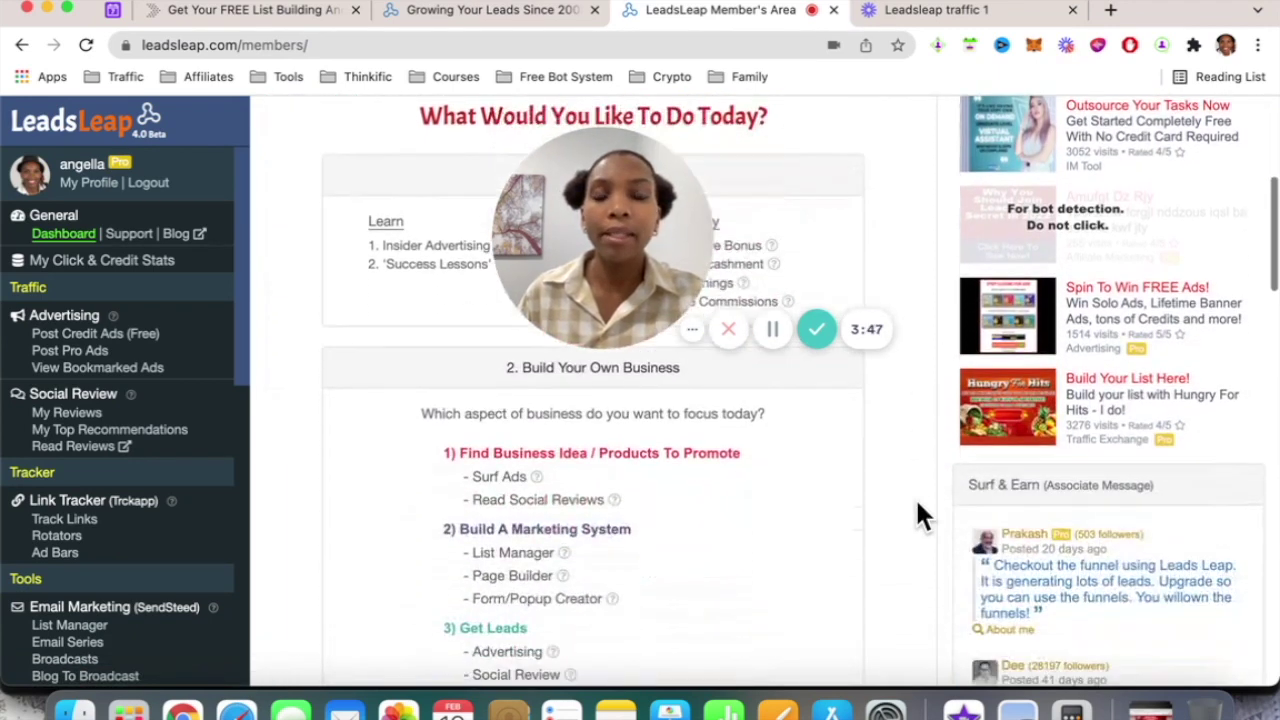
scroll(915, 497, down, 6)
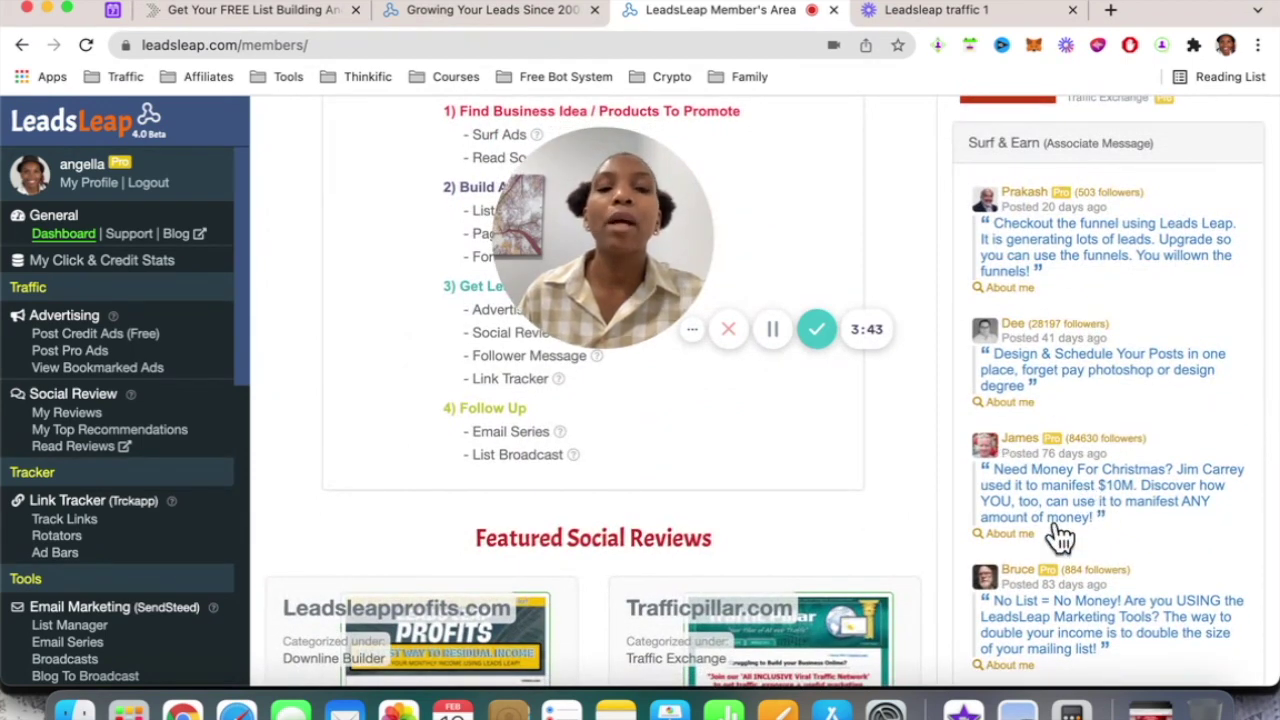
scroll(1040, 566, down, 4)
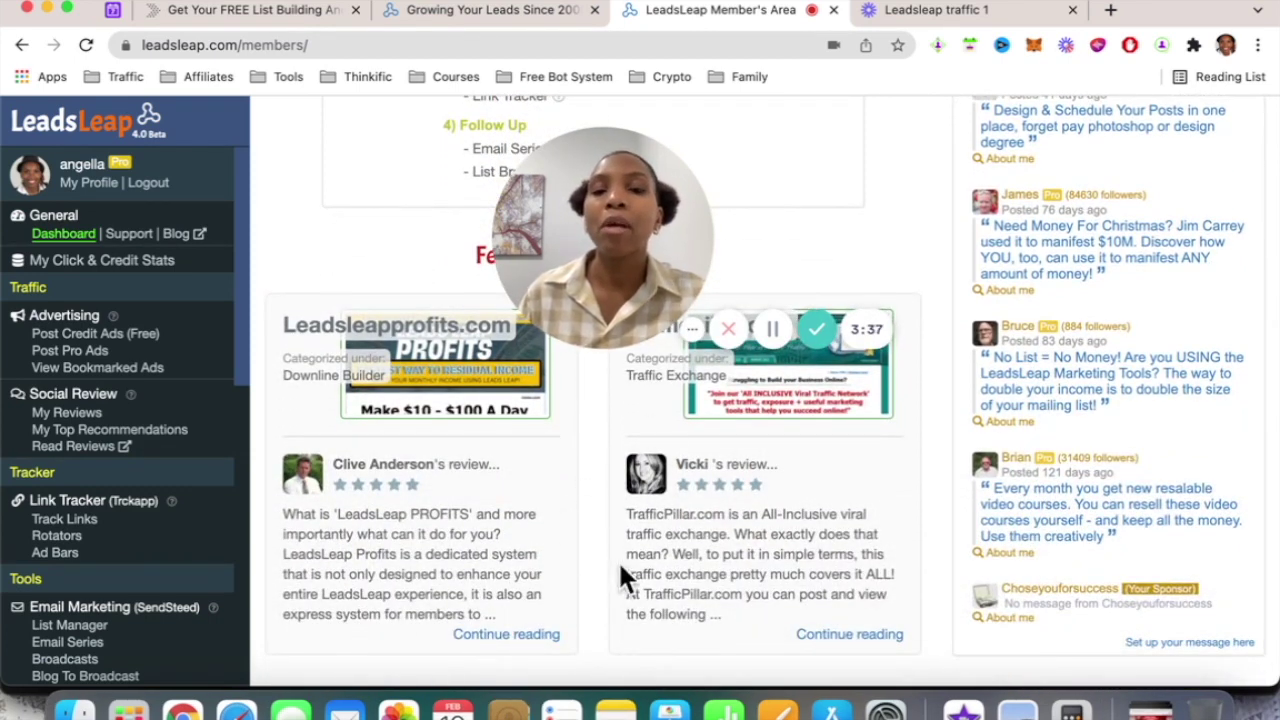
scroll(618, 560, down, 10)
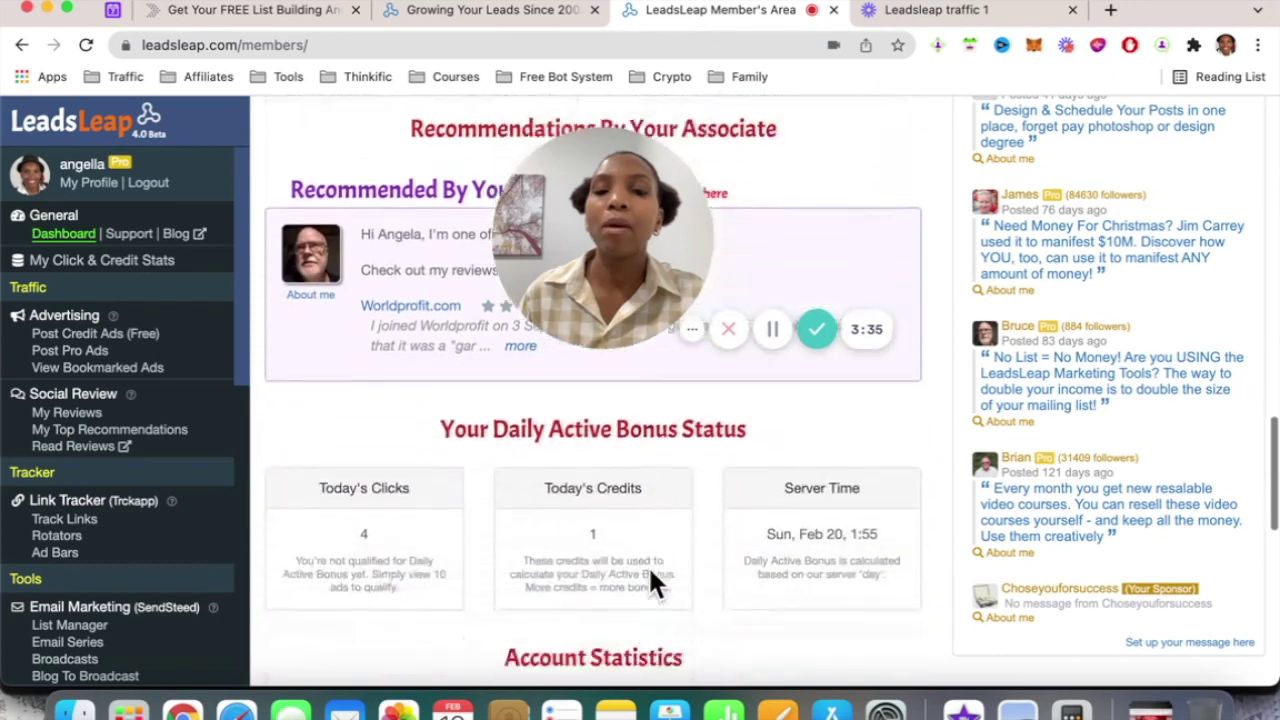
scroll(650, 580, down, 10)
scroll(650, 580, up, 6)
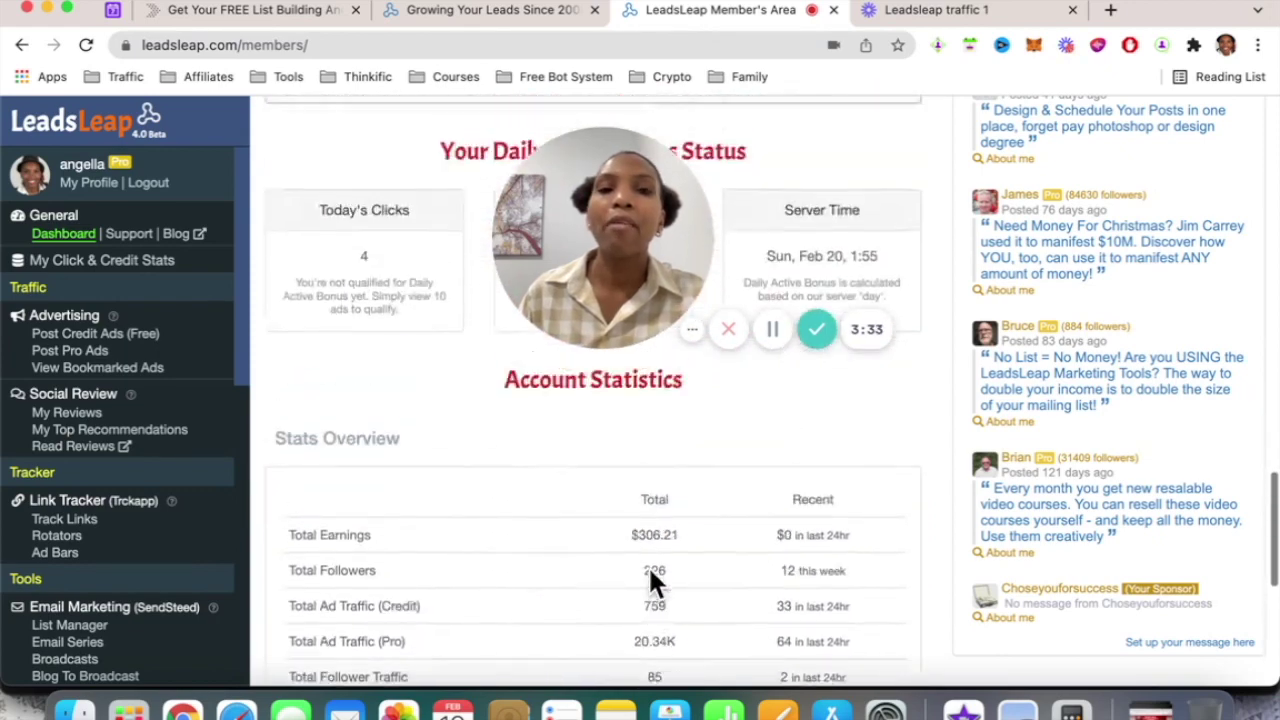
scroll(648, 565, up, 15)
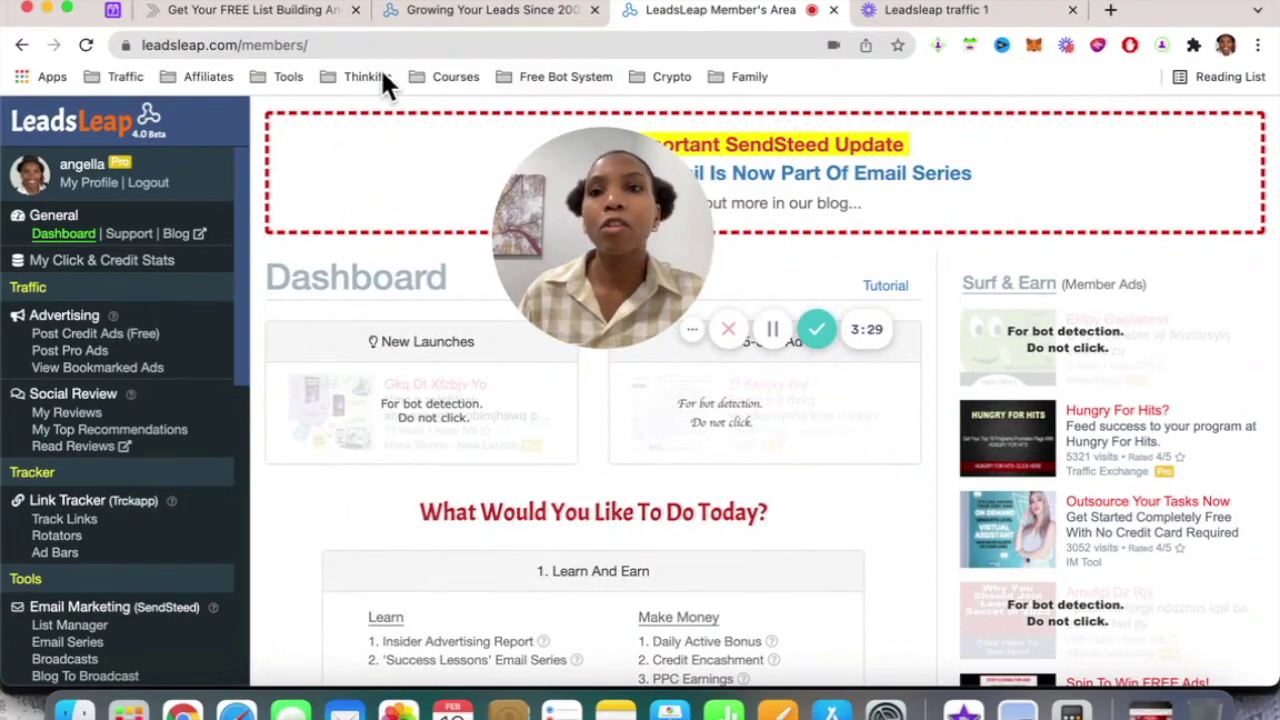
click(285, 10)
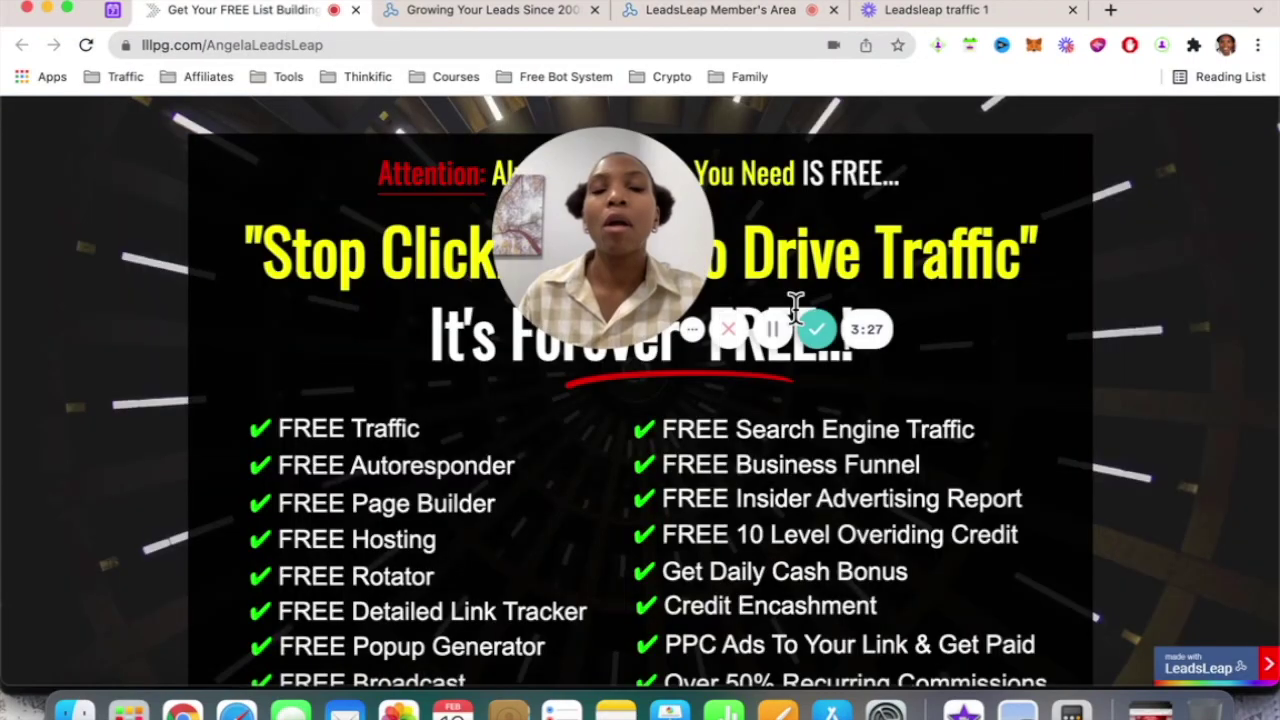
- Read the llpg.com 'Stop Clicking Ads To Drive Traffic' page's free tools down to the Share Code offer
drag(597, 263, 63, 228)
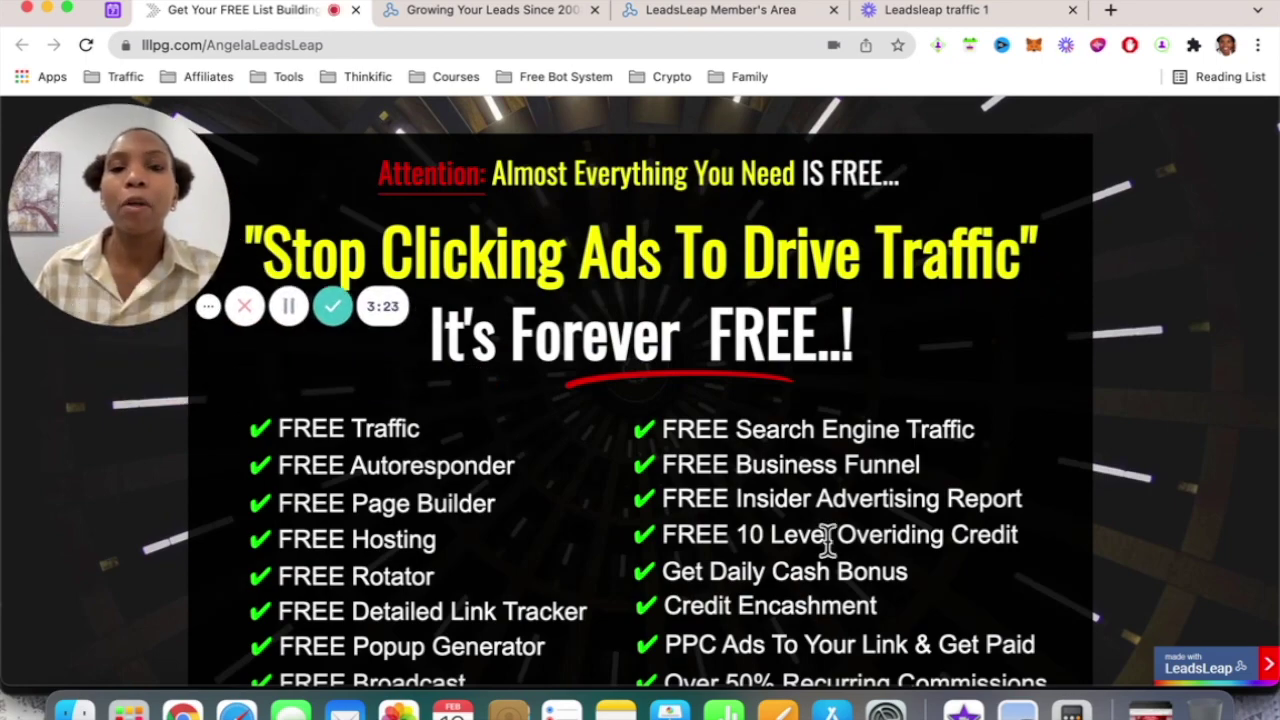
scroll(828, 540, down, 1)
scroll(828, 540, down, 1)
scroll(828, 540, up, 1)
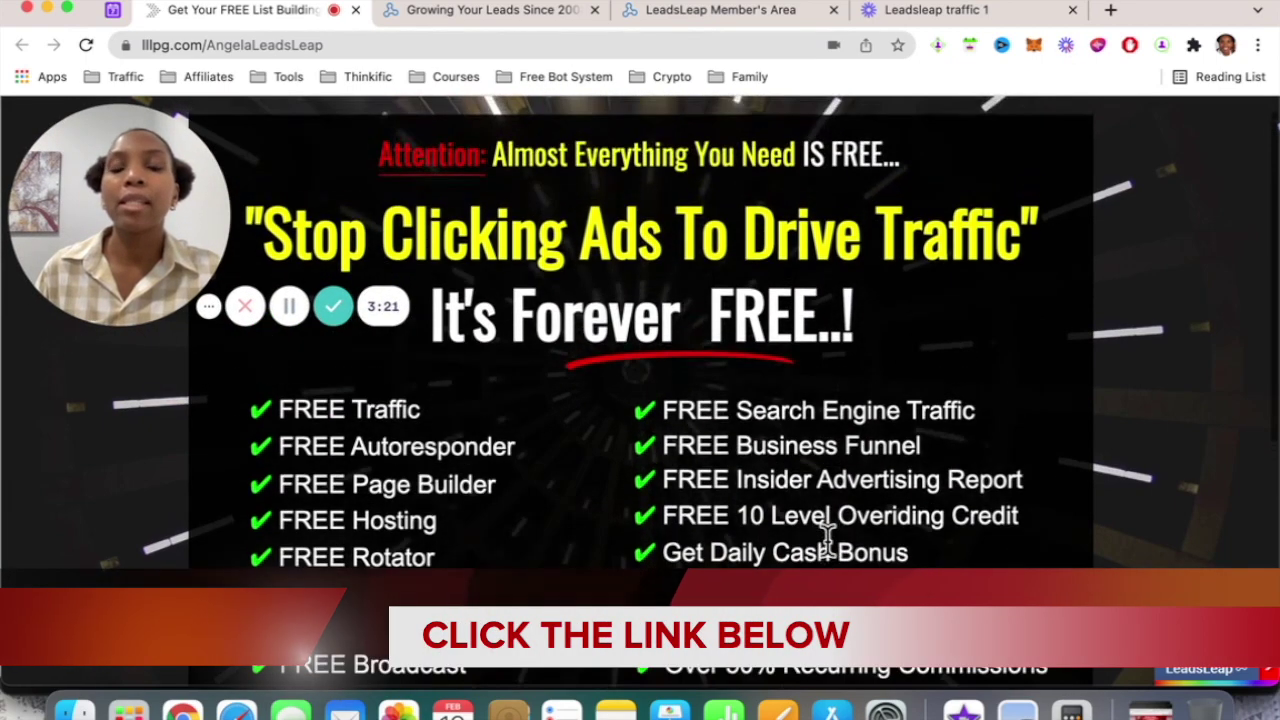
scroll(834, 425, down, 1)
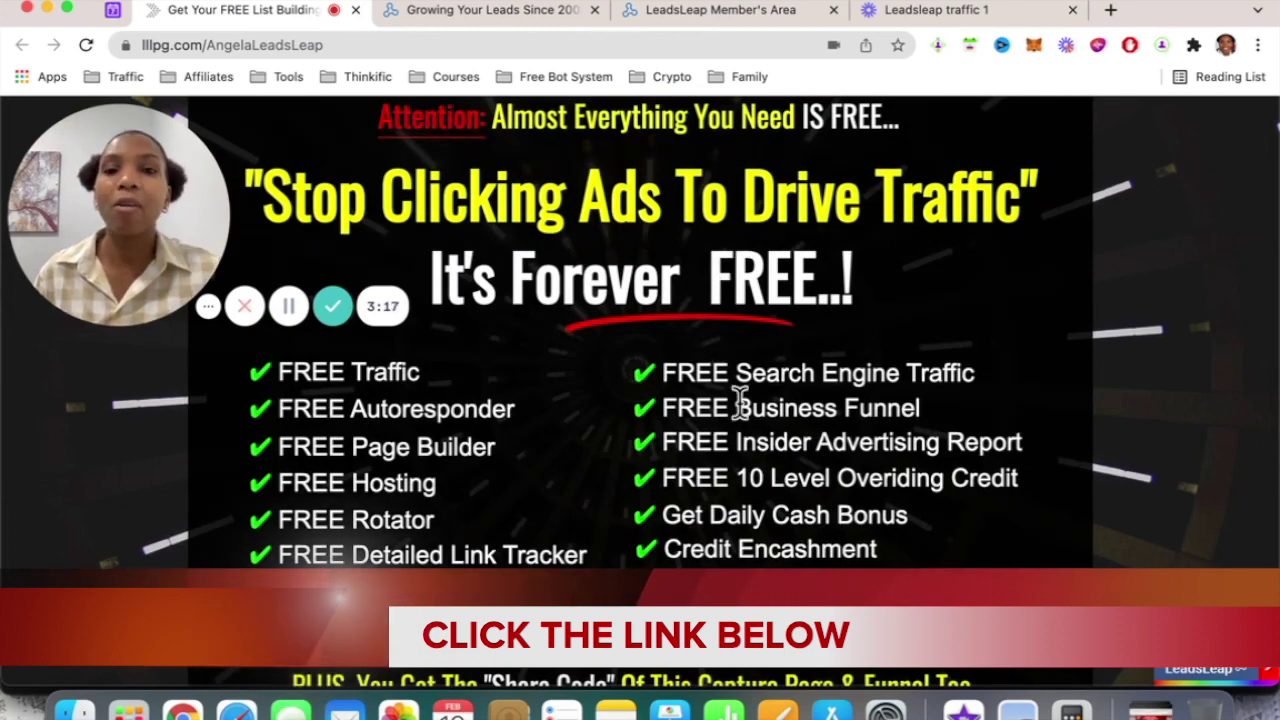
scroll(714, 442, down, 2)
scroll(714, 440, down, 4)
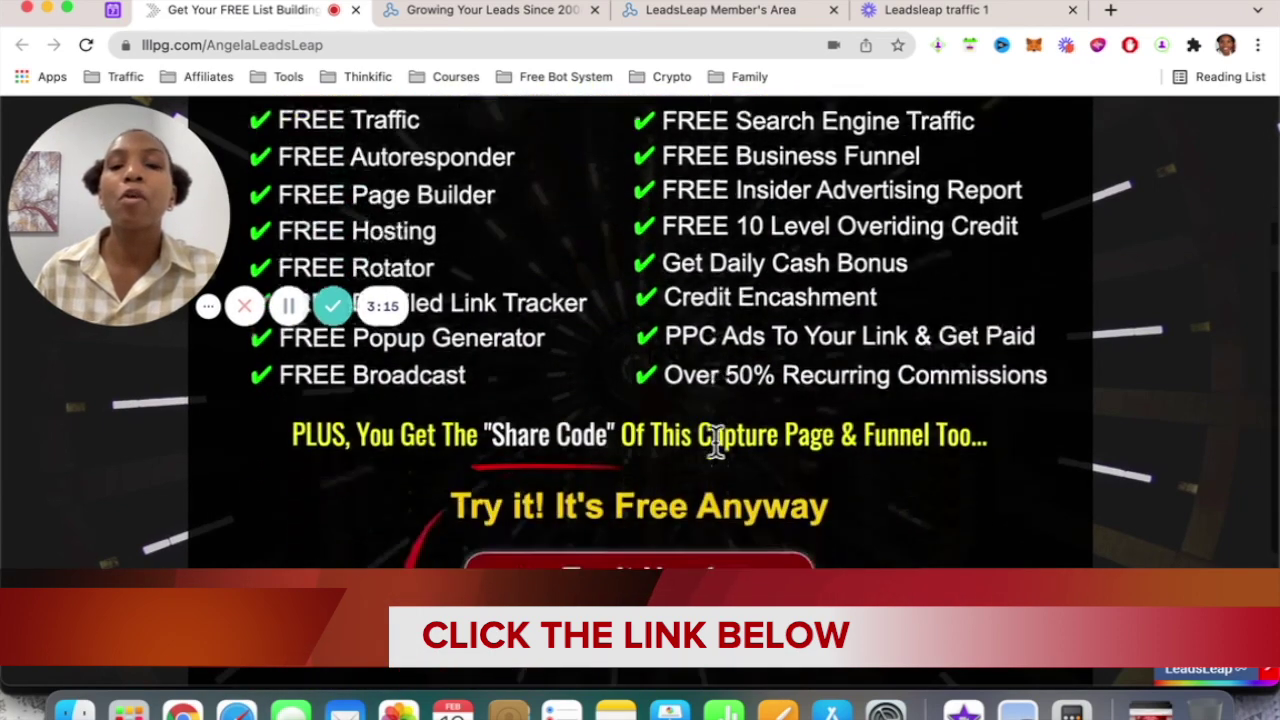
scroll(714, 439, up, 4)
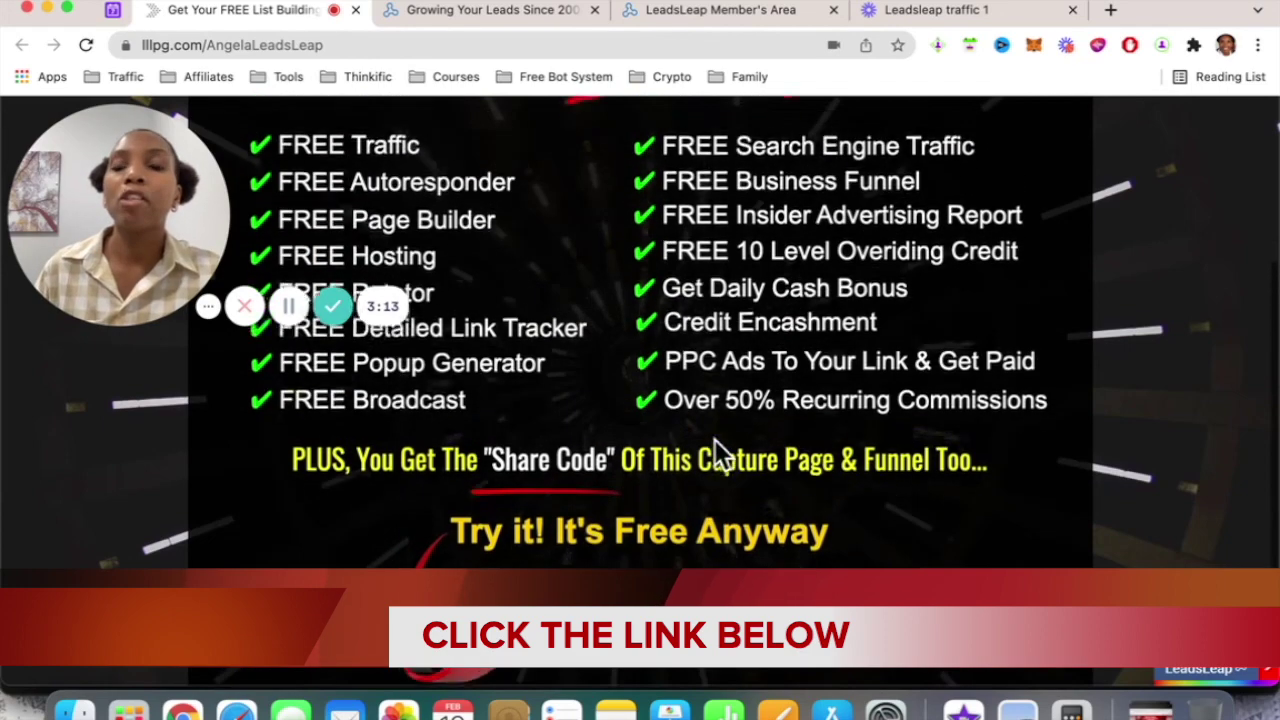
scroll(714, 442, up, 1)
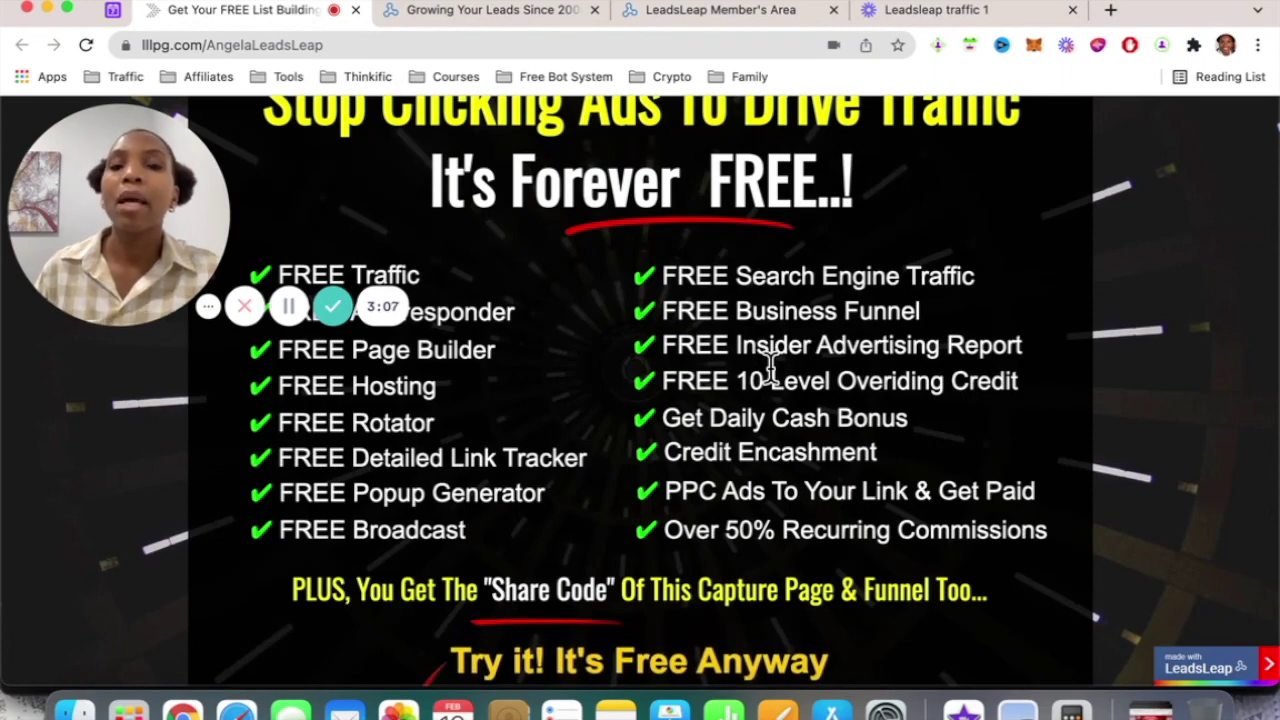
scroll(770, 365, up, 2)
scroll(770, 367, up, 1)
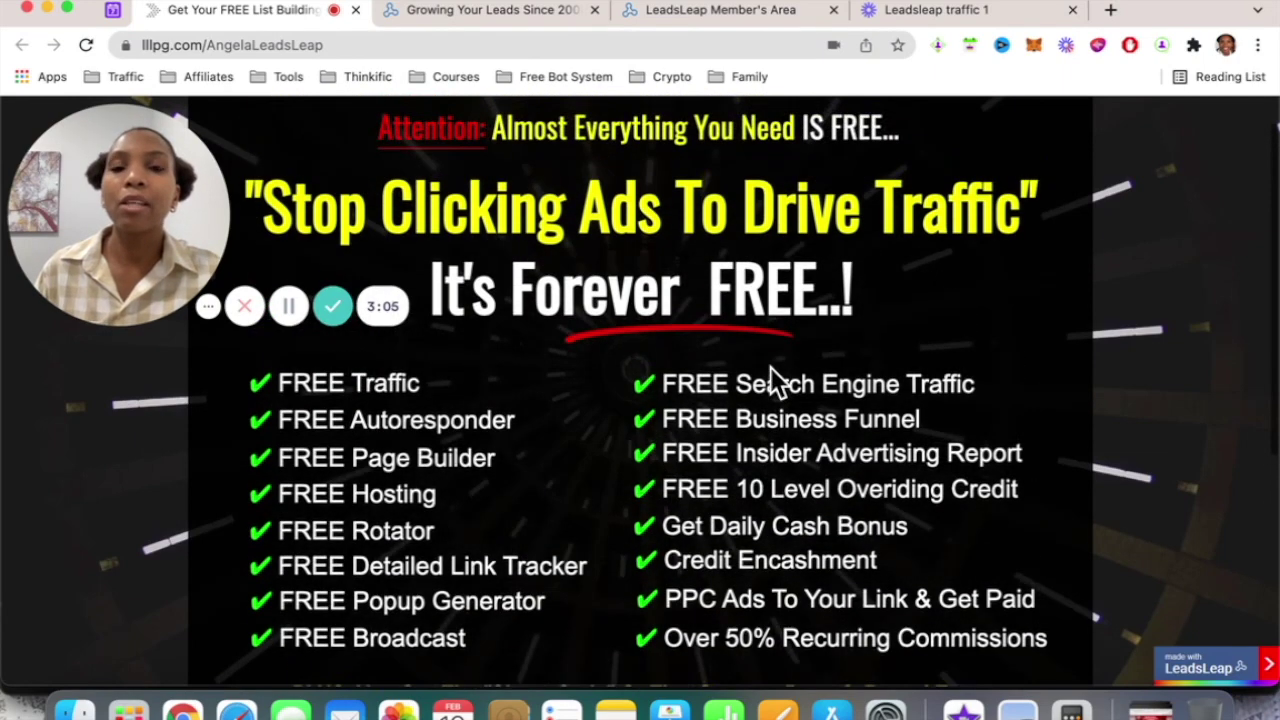